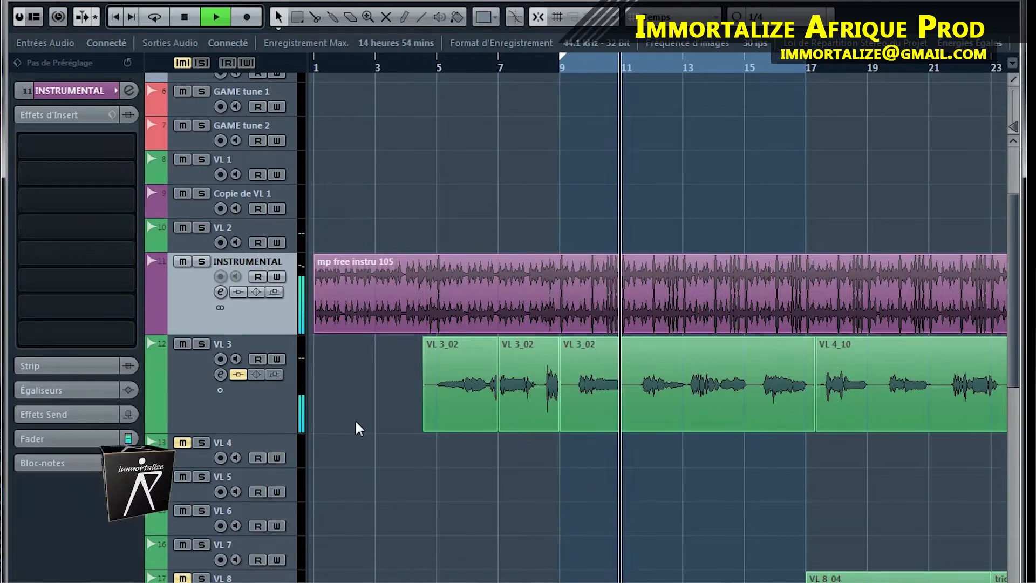
# - Stop playback and raise the INSTRUMENTAL track's volume to -5.07 dB
pyautogui.press('space')
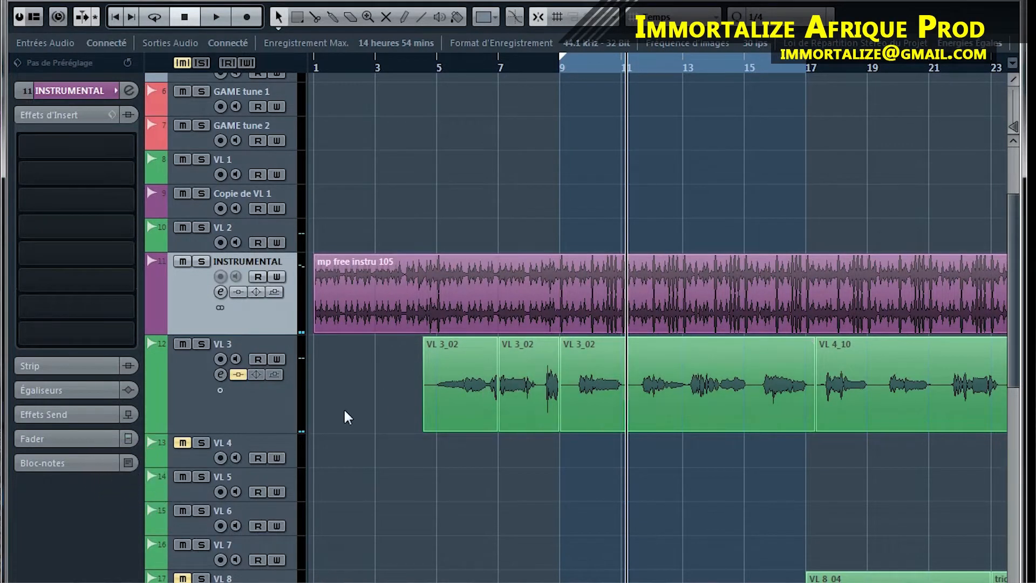
pyautogui.moveTo(425, 340); pyautogui.dragTo(487, 355)
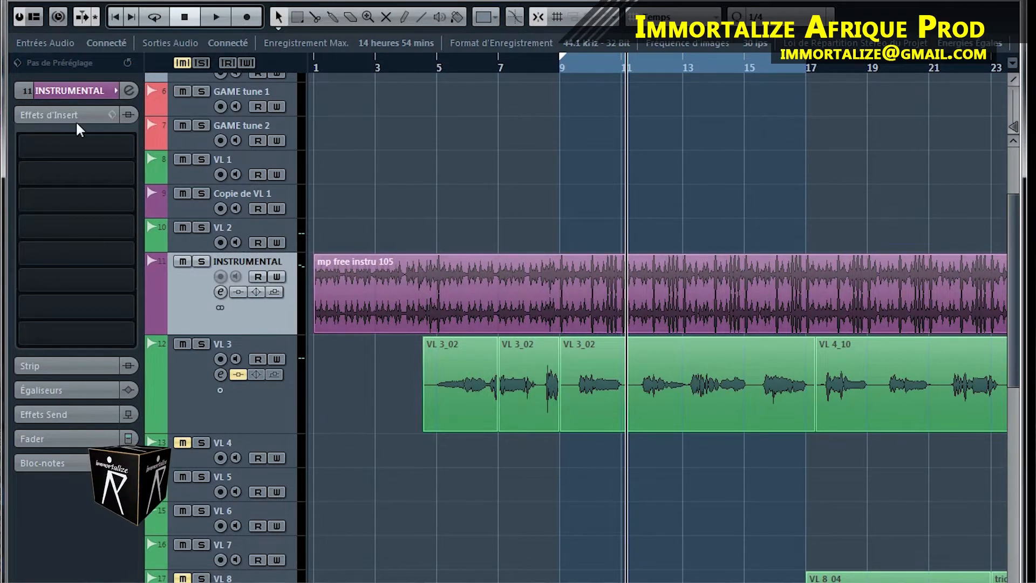
pyautogui.click(67, 90)
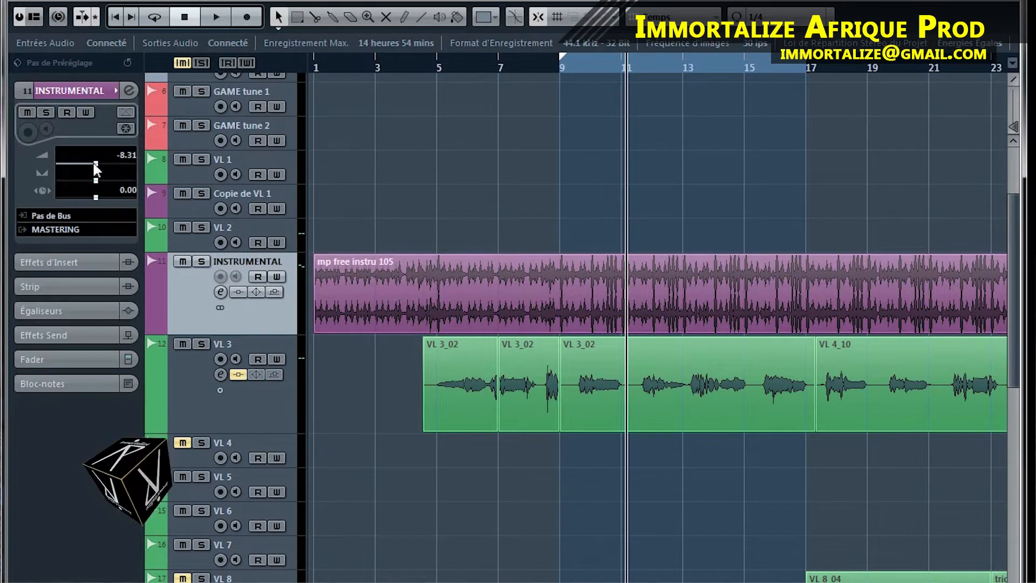
pyautogui.moveTo(98, 164); pyautogui.dragTo(103, 164)
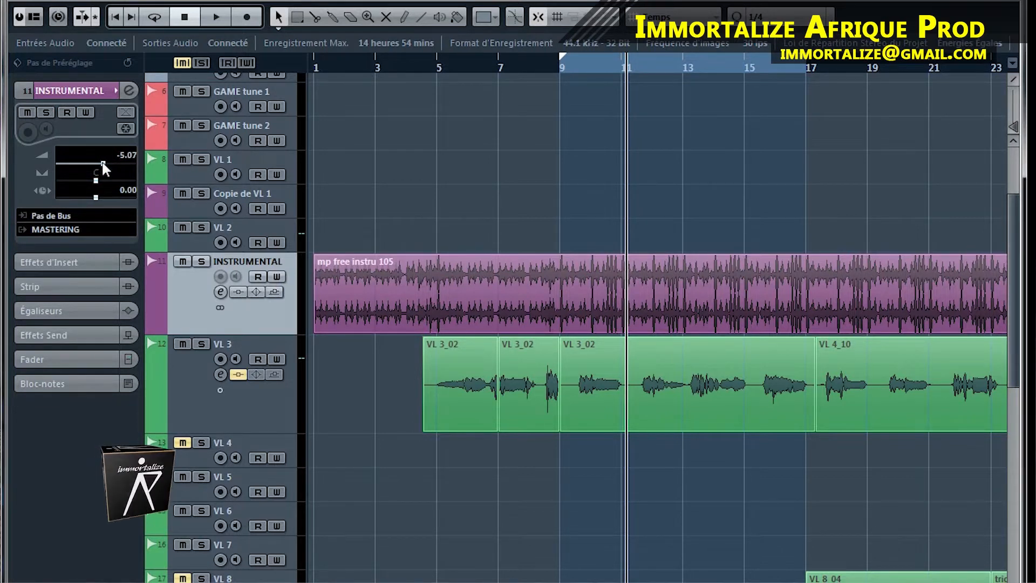
# - Load Auto-Tune_Evo_VST into insert slot 6 of the VL 3 track and reposition its window so all controls are visible
pyautogui.click(267, 404)
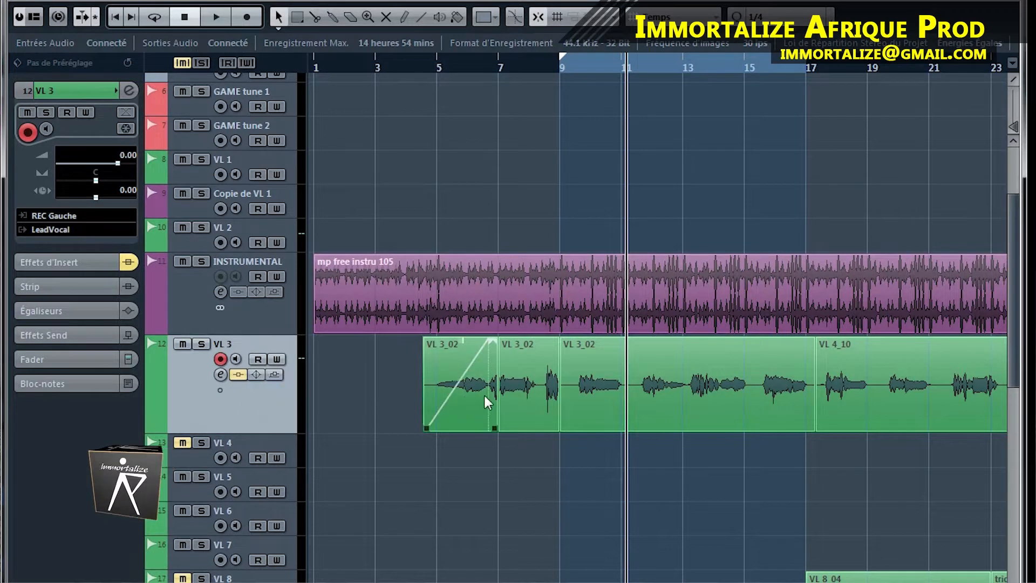
pyautogui.click(82, 261)
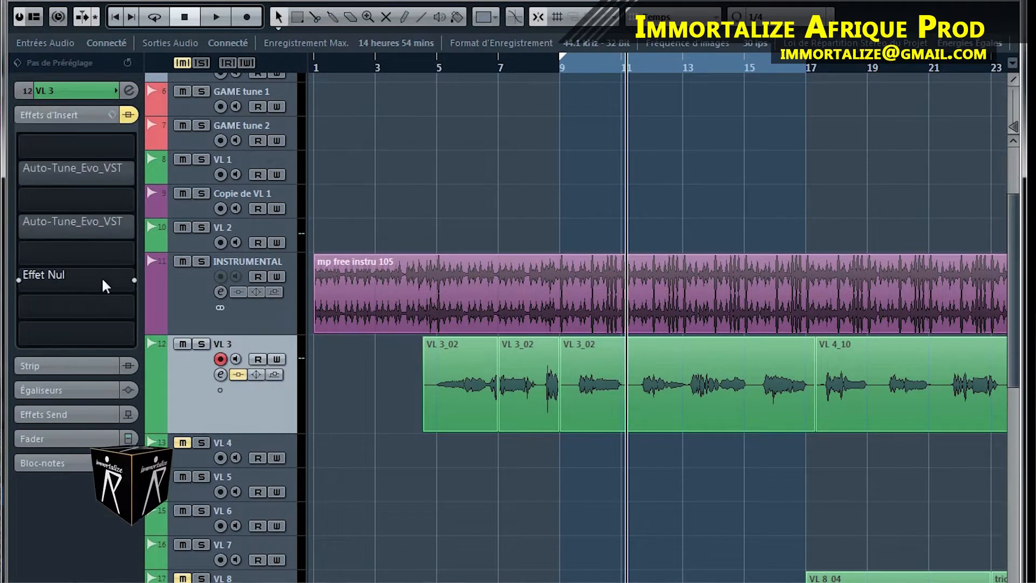
pyautogui.click(101, 277)
pyautogui.click(113, 353)
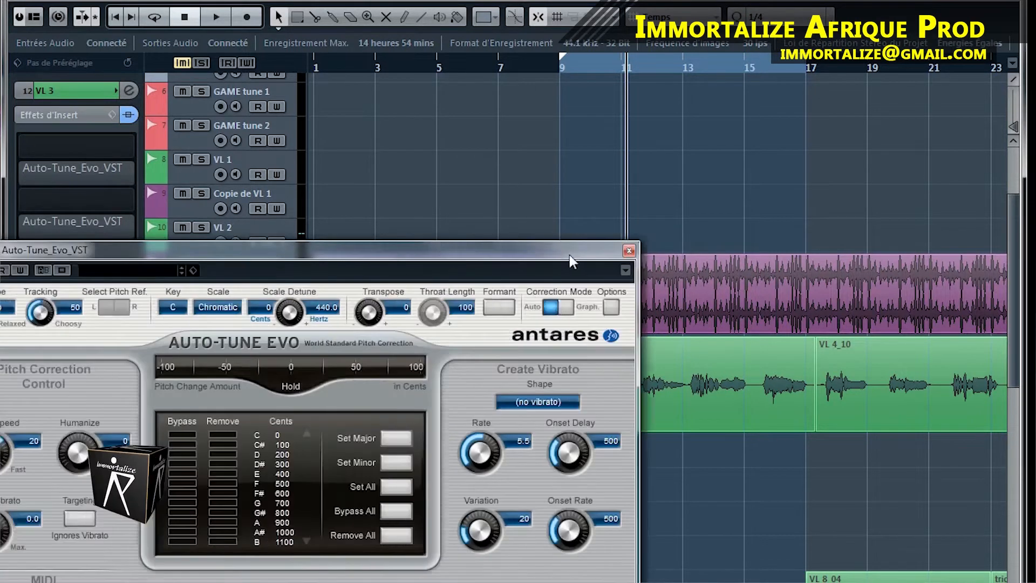
pyautogui.moveTo(568, 254); pyautogui.dragTo(838, 182)
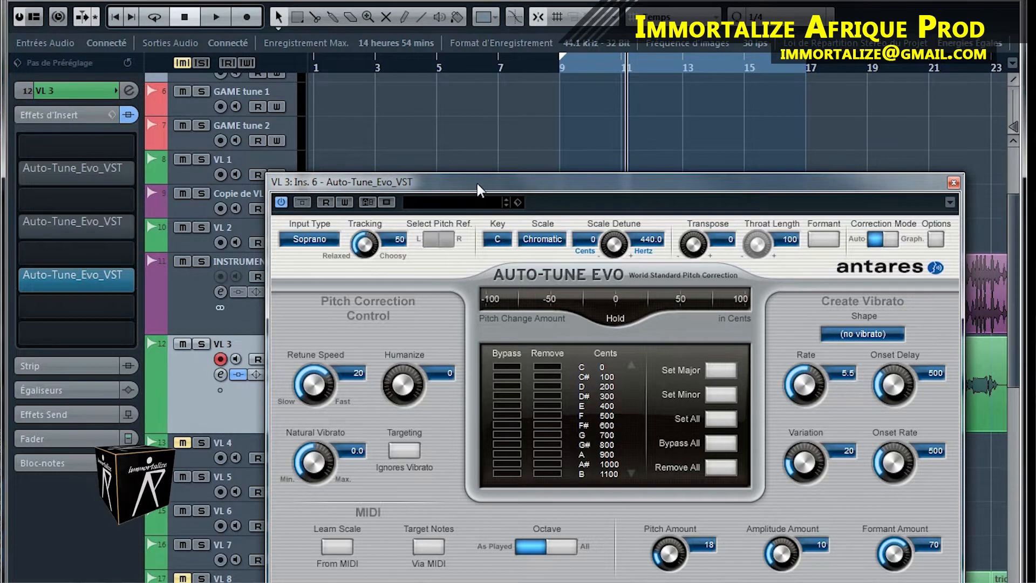
pyautogui.moveTo(477, 183); pyautogui.dragTo(400, 74)
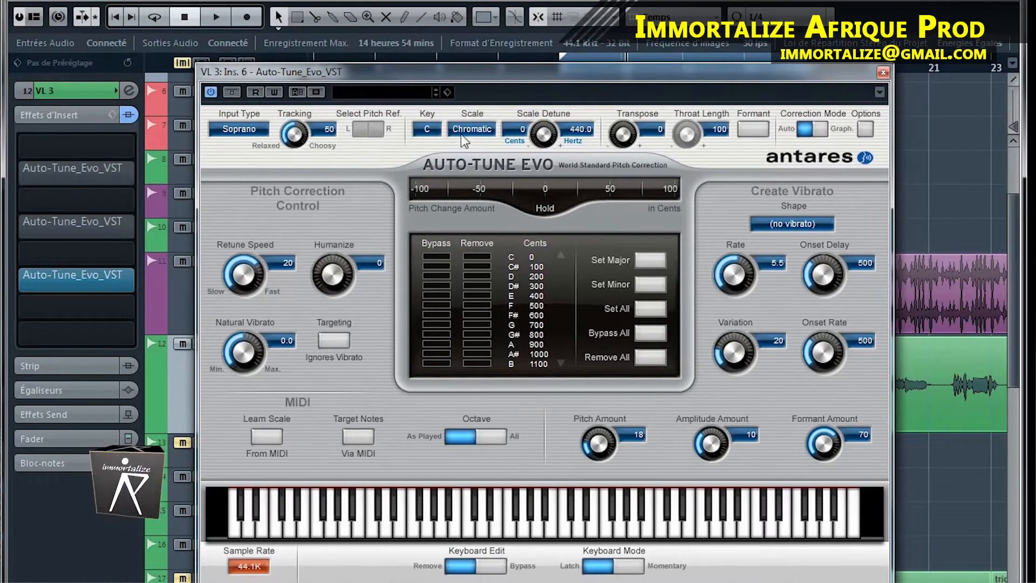
# - Review the key and scale choices available in Auto-Tune Evo
pyautogui.click(430, 132)
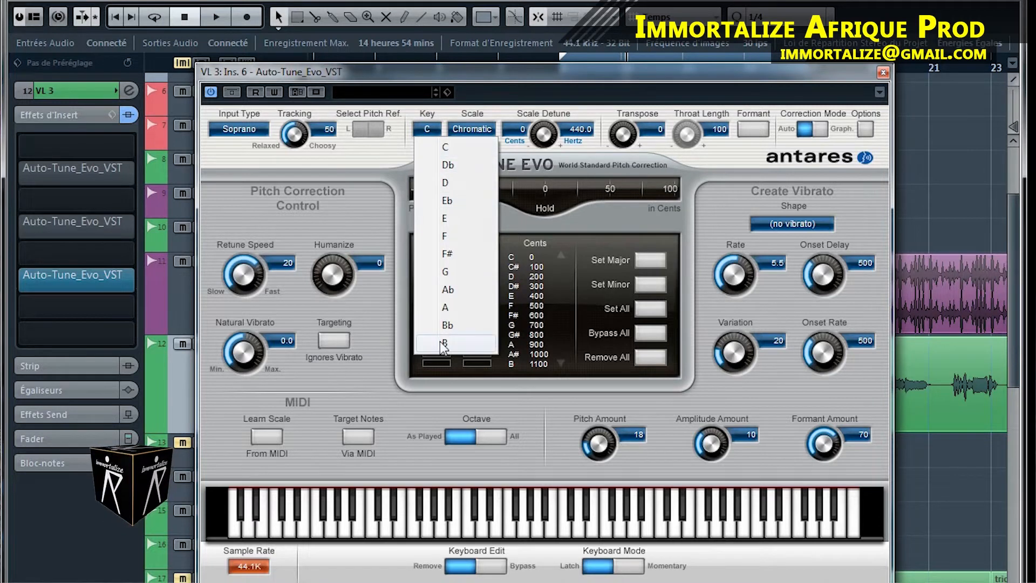
pyautogui.click(515, 75)
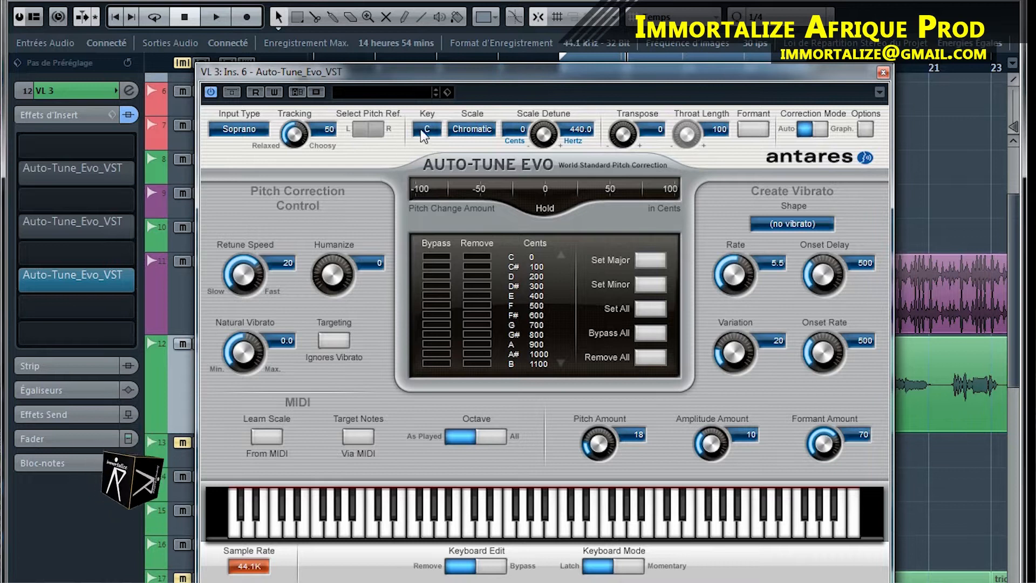
pyautogui.click(474, 130)
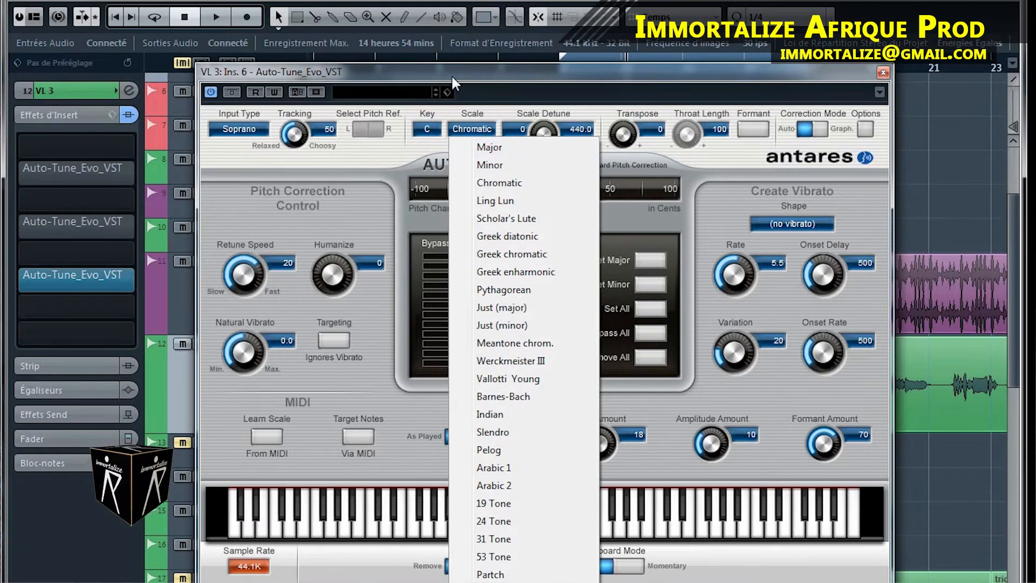
pyautogui.click(410, 71)
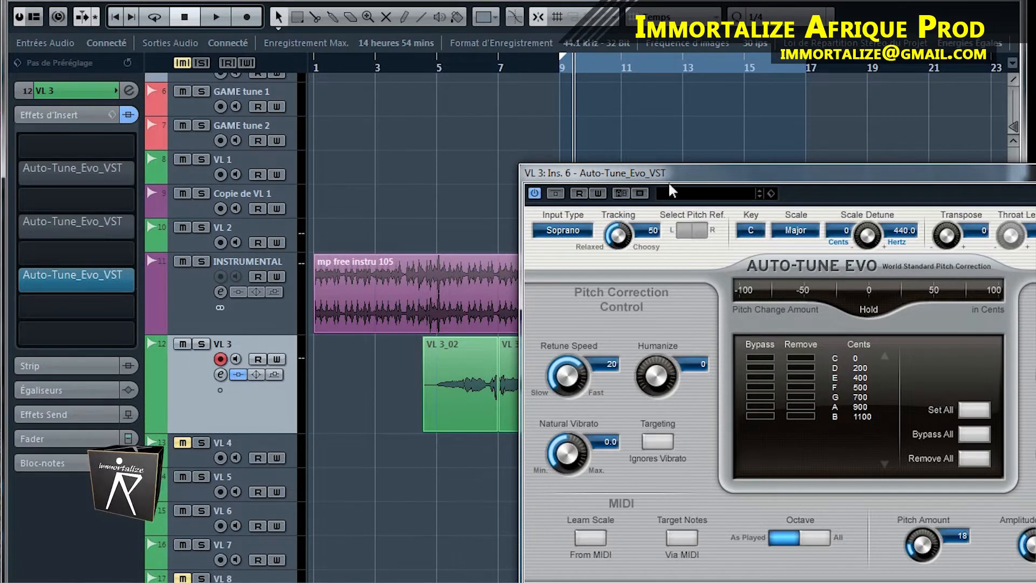
# - Audition VL 3 from about bar 5 in C Major with Retune Speed set to 0, uncovering the tracks during playback
pyautogui.click(440, 63)
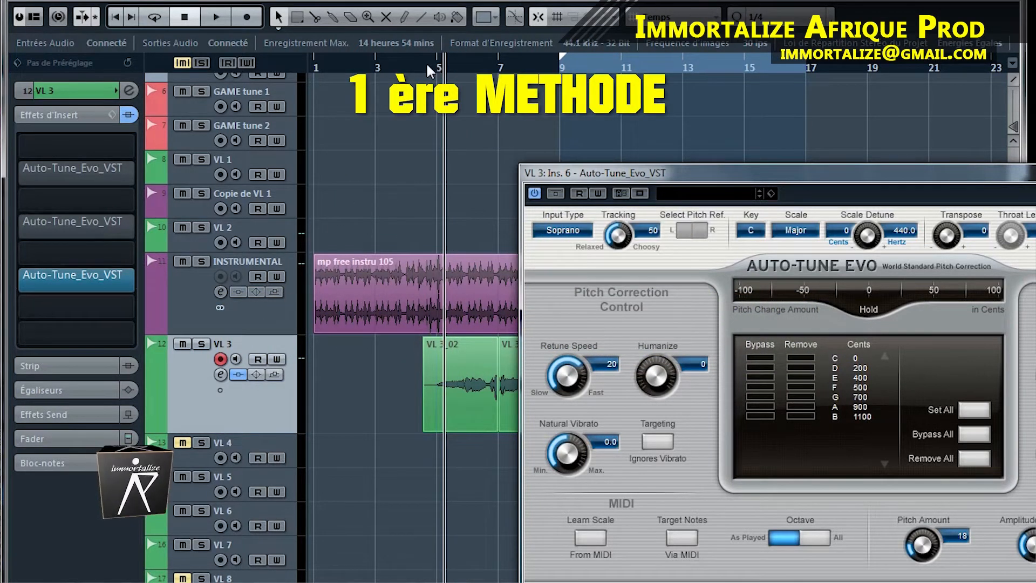
pyautogui.click(430, 63)
pyautogui.press('space')
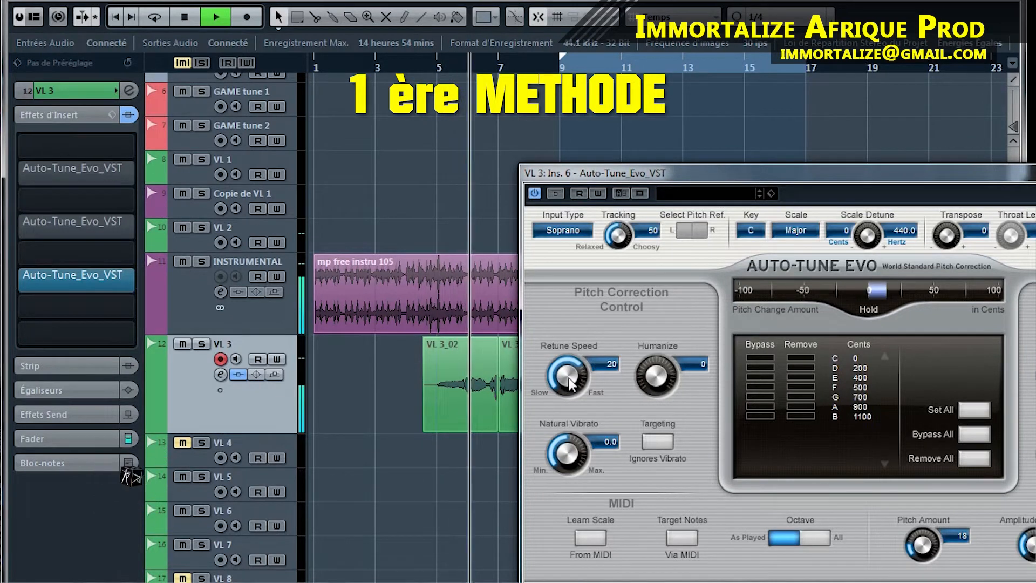
pyautogui.moveTo(568, 384); pyautogui.dragTo(558, 324)
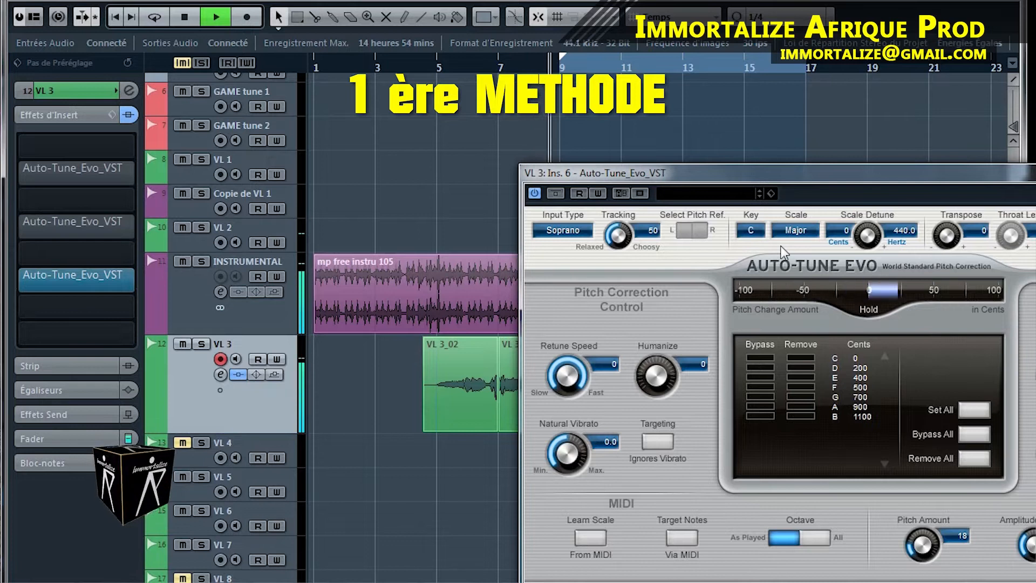
pyautogui.moveTo(689, 174); pyautogui.dragTo(411, 432)
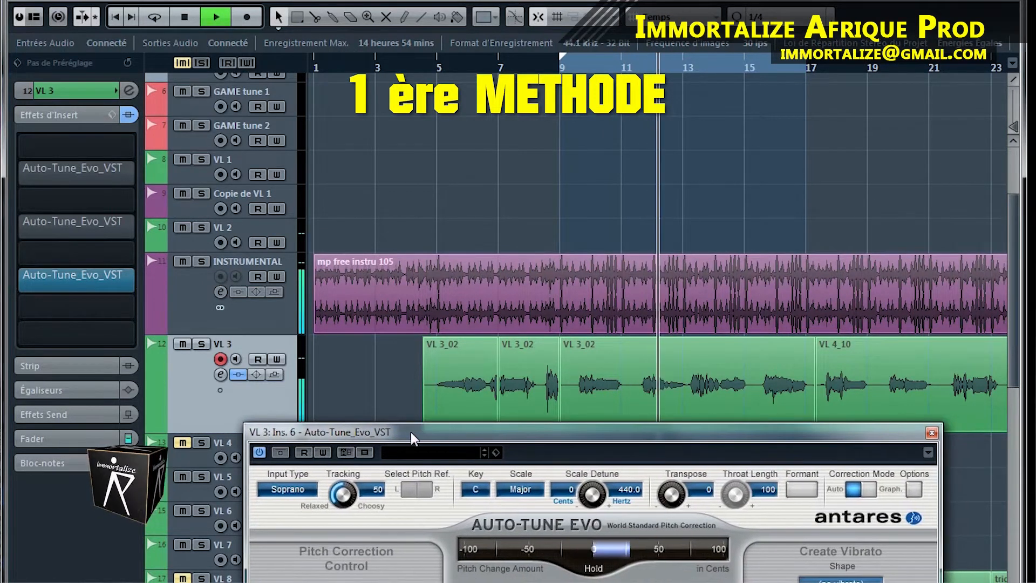
pyautogui.press('space')
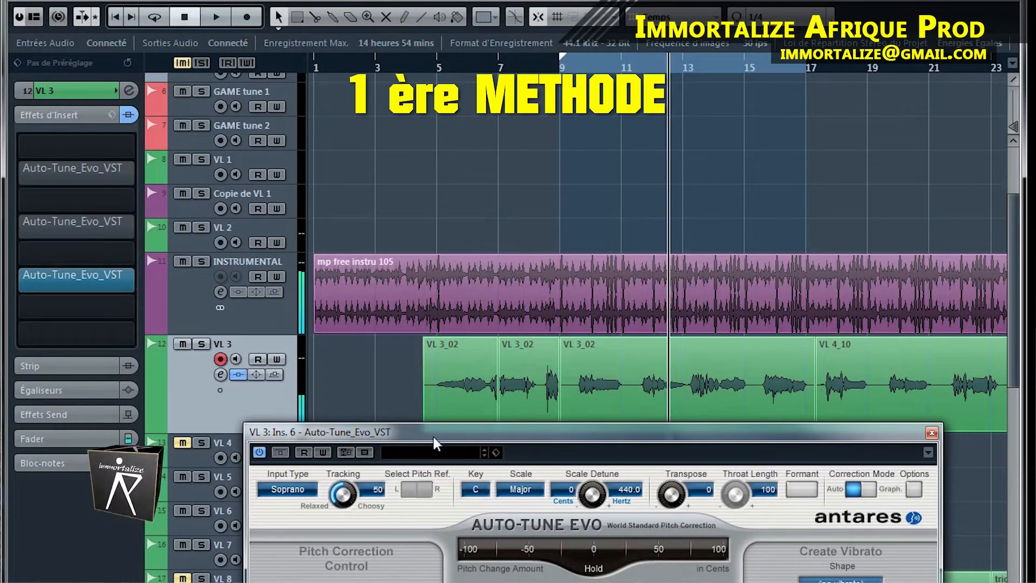
# - Set the Auto-Tune scale to Minor and audition the vocal briefly from bar 5
pyautogui.click(515, 490)
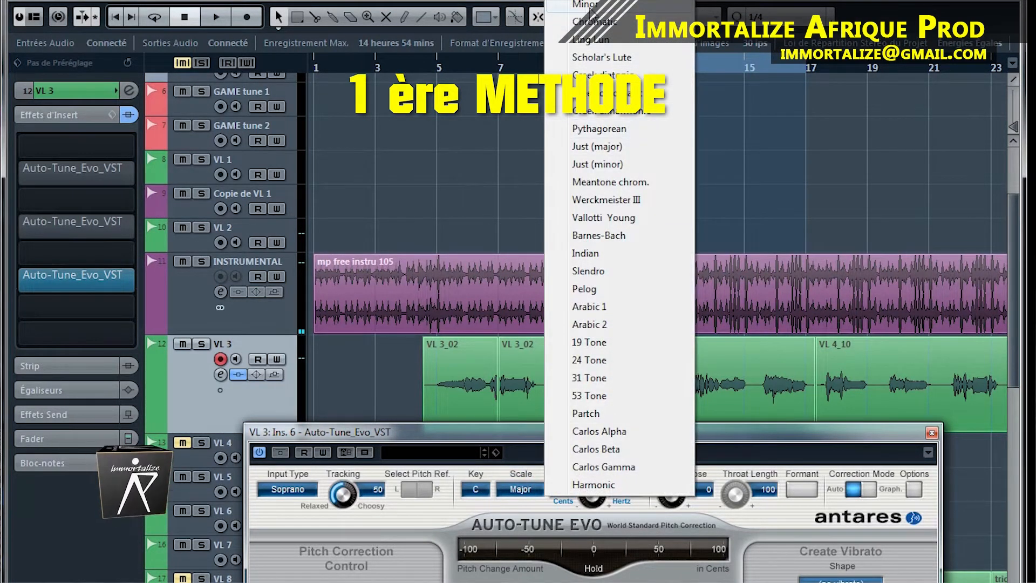
pyautogui.click(586, 5)
pyautogui.click(436, 63)
pyautogui.press('space')
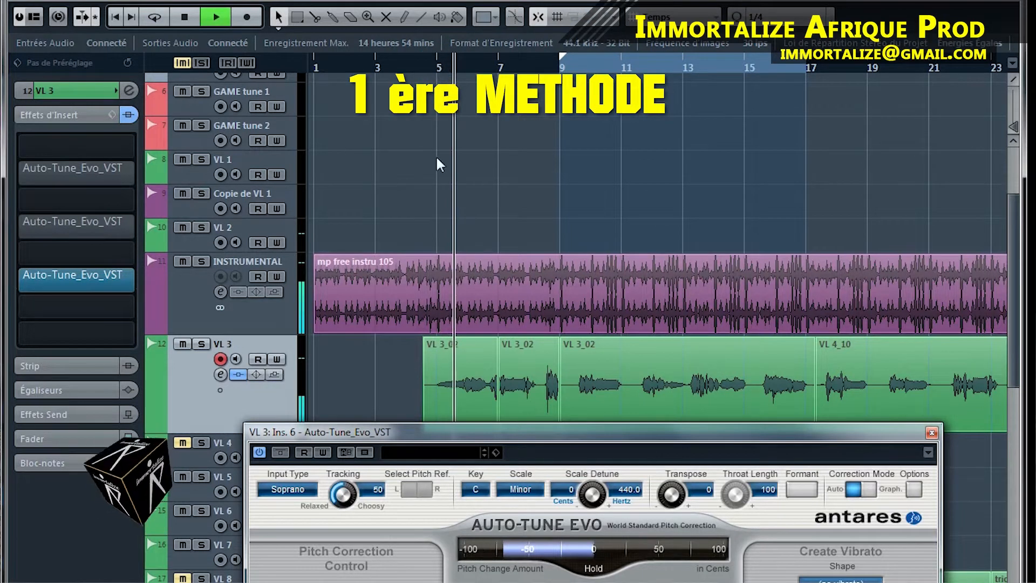
pyautogui.press('space')
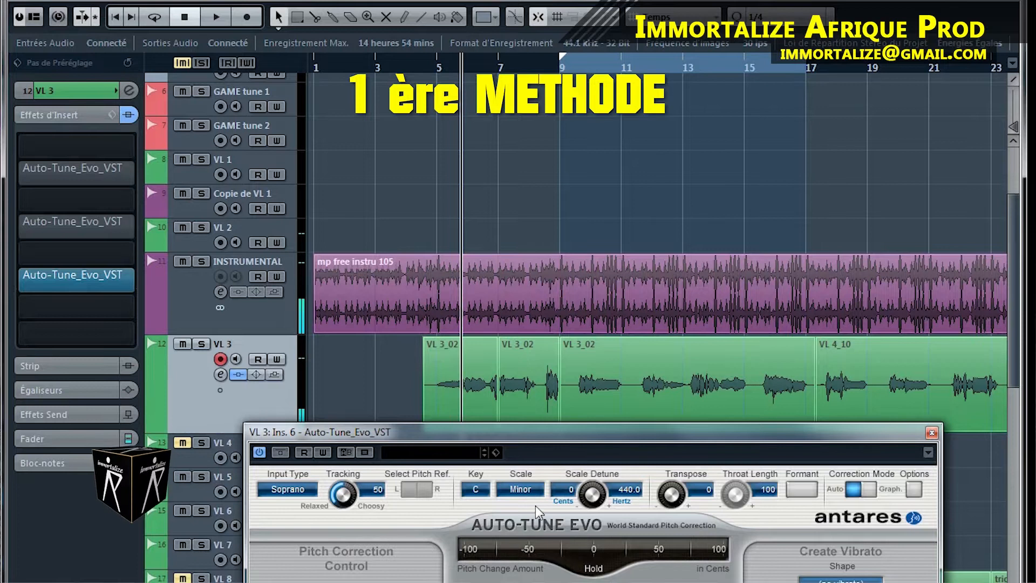
# - Try the key of C# (Db) in Auto-Tune and audition the vocal briefly from about bar 5
pyautogui.click(481, 492)
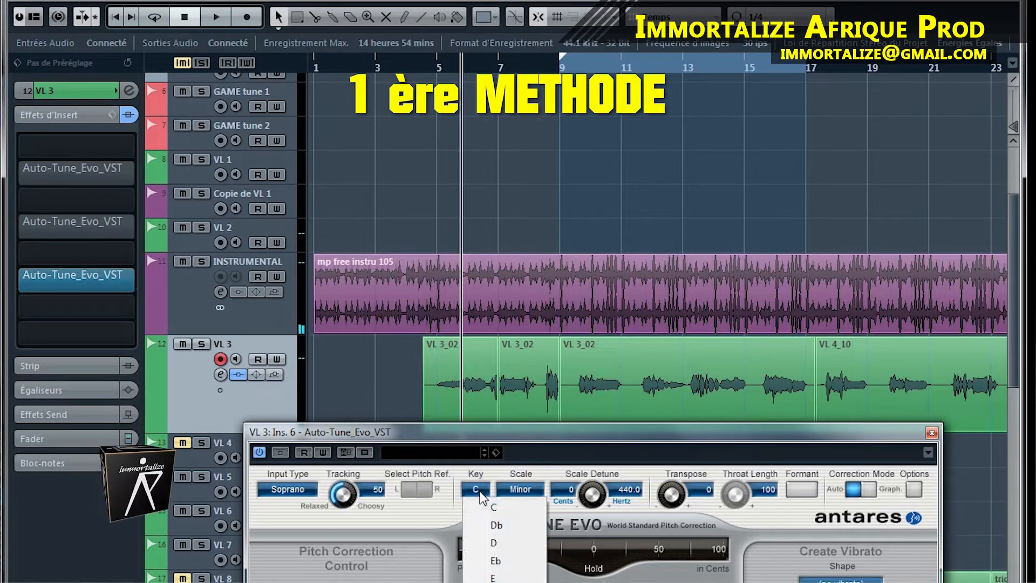
pyautogui.click(496, 528)
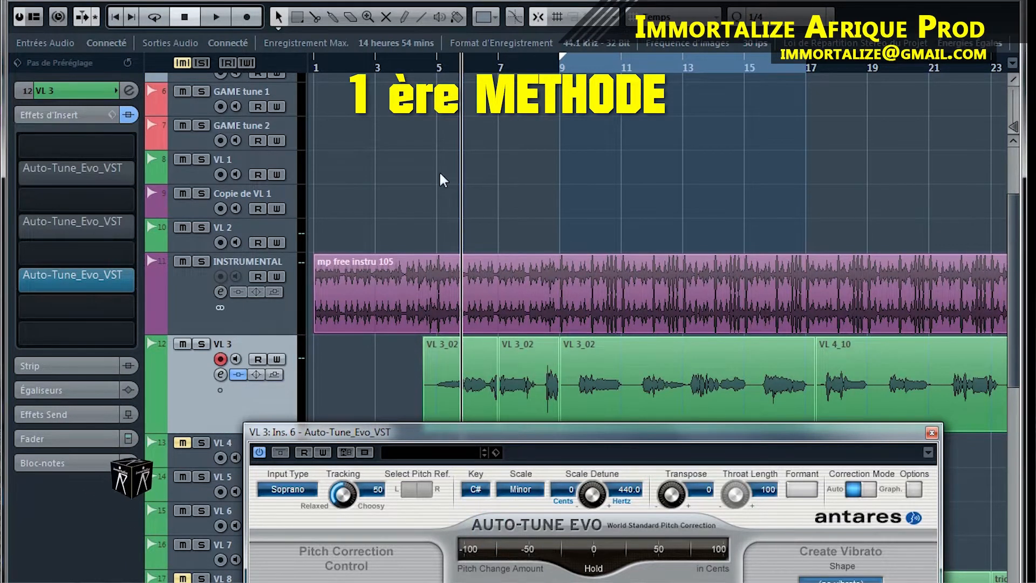
pyautogui.click(430, 61)
pyautogui.press('space')
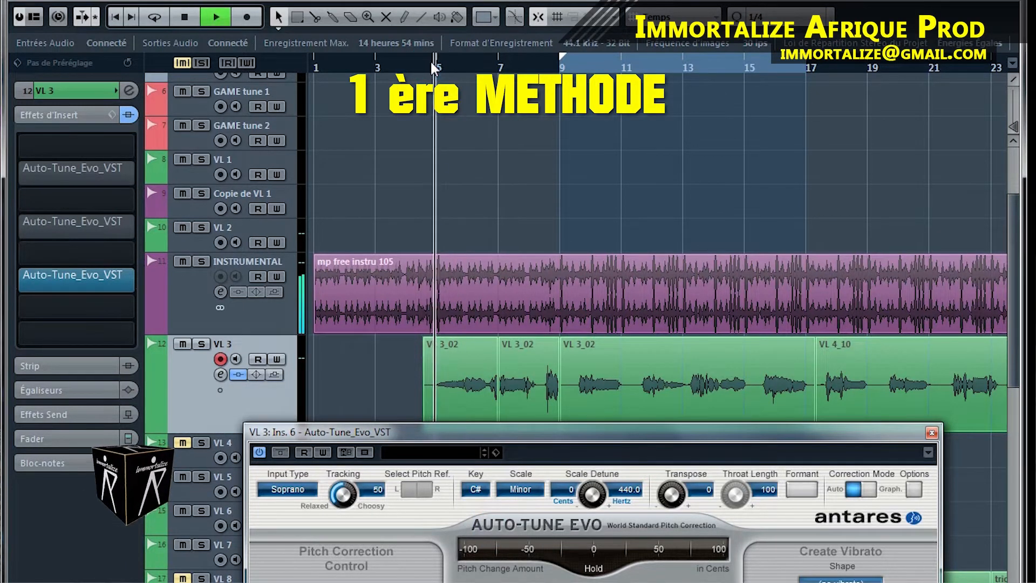
pyautogui.press('space')
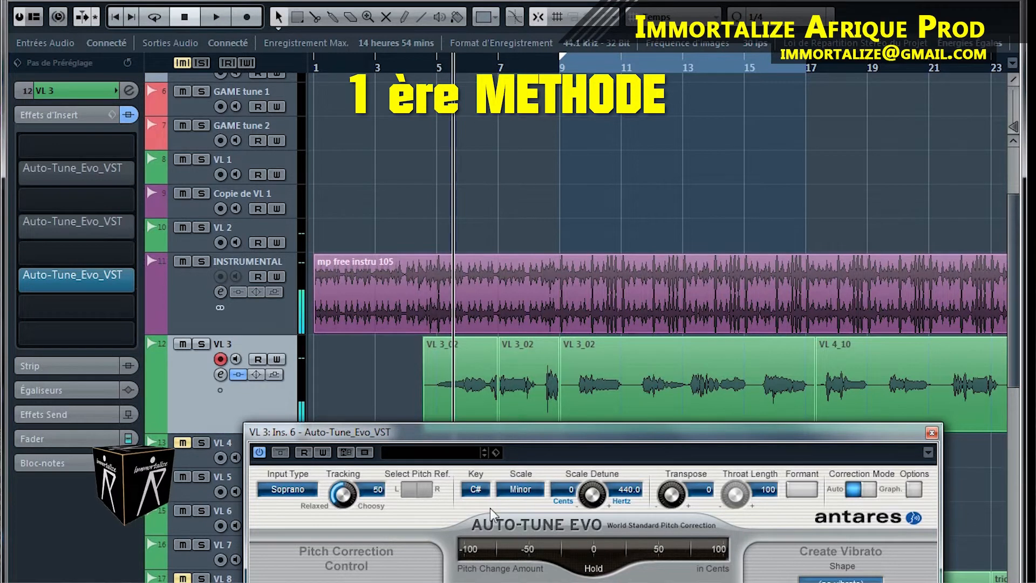
# - Set the Auto-Tune key to D and audition the vocal from about bar 5 with the full plug-in window in view
pyautogui.click(475, 489)
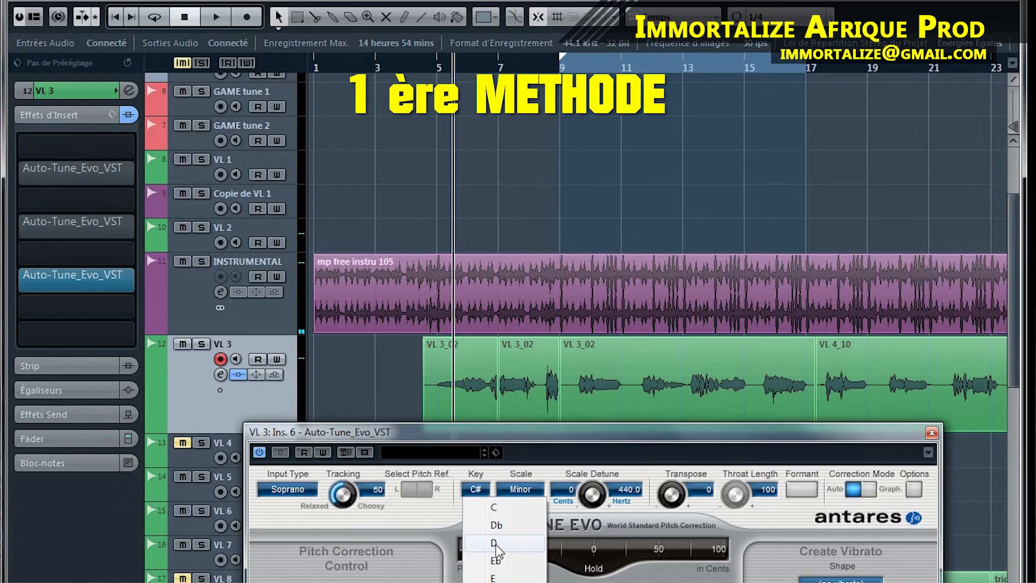
pyautogui.click(497, 544)
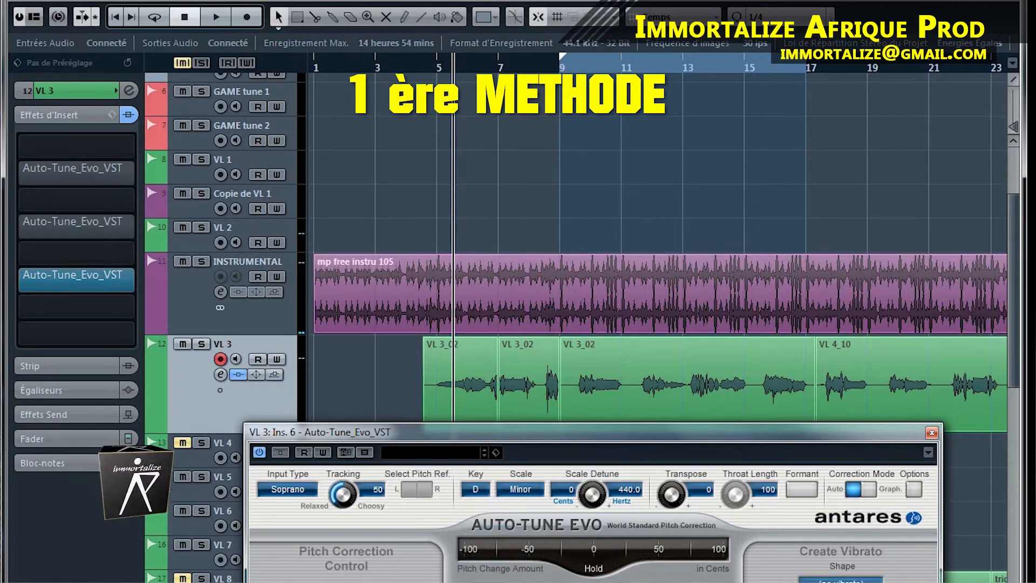
pyautogui.click(431, 66)
pyautogui.press('space')
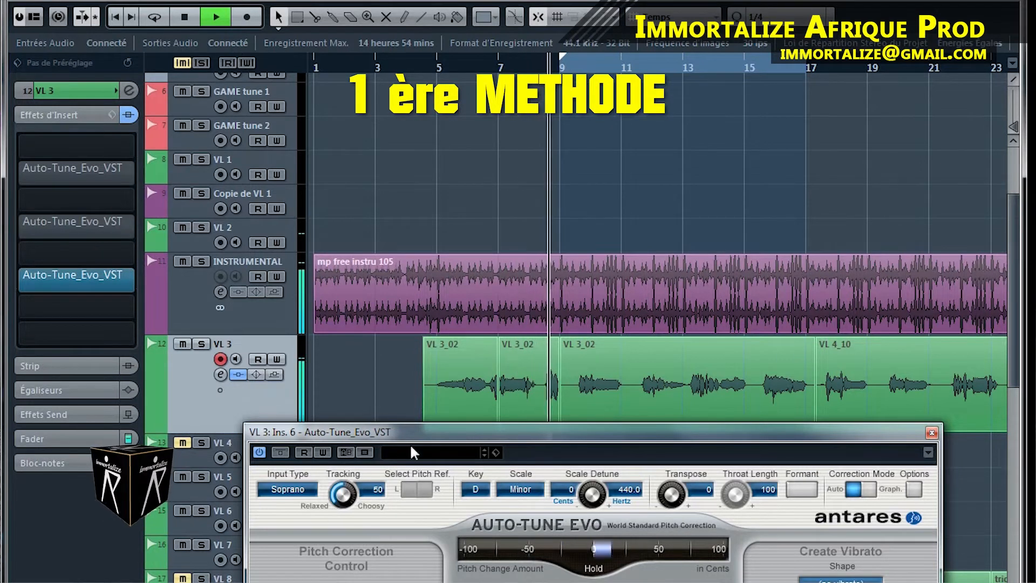
pyautogui.moveTo(409, 435); pyautogui.dragTo(408, 79)
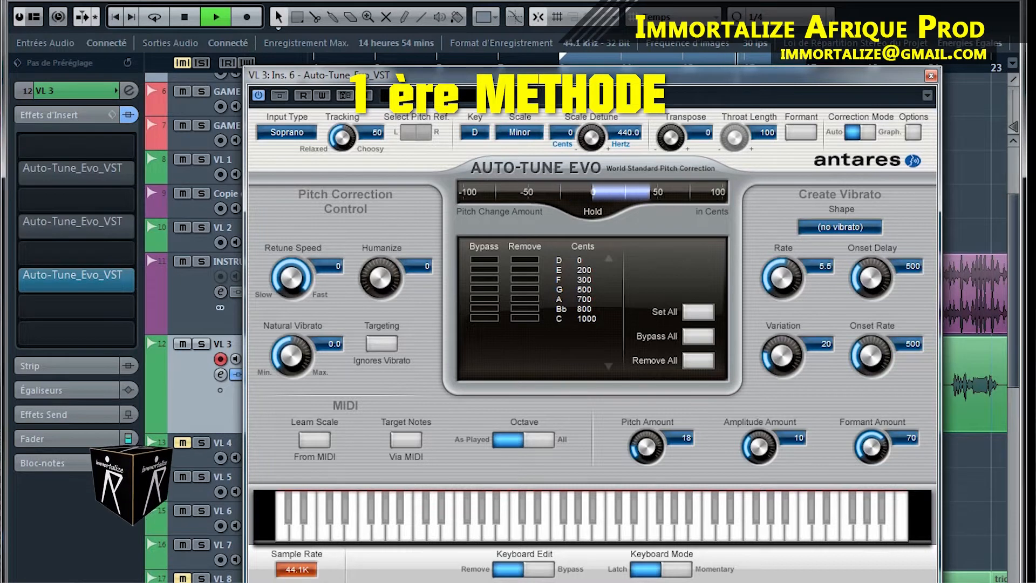
pyautogui.press('space')
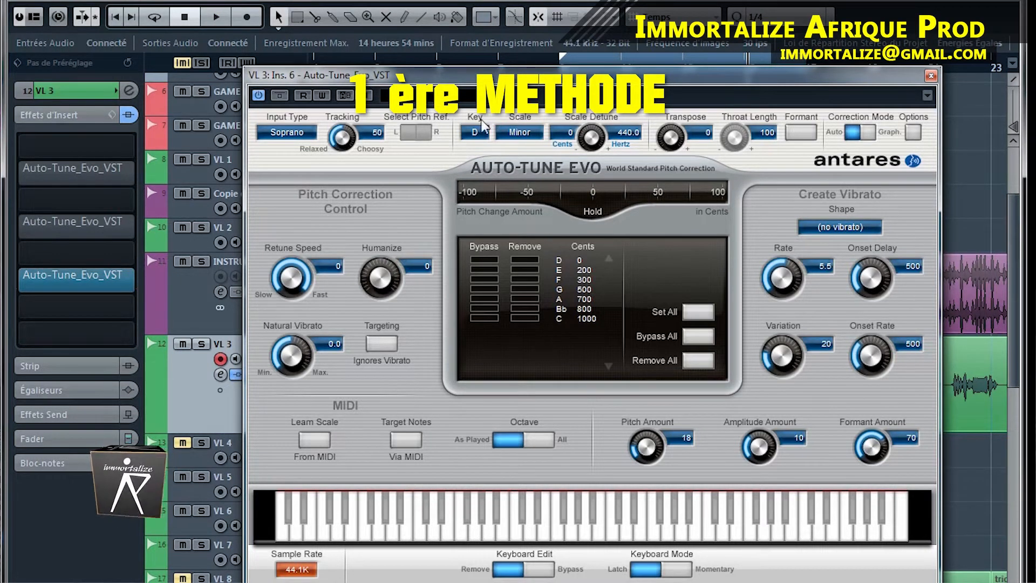
# - Set Auto-Tune's Retune Speed to 26 and look through the available Input Type choices
pyautogui.moveTo(488, 75); pyautogui.dragTo(544, 446)
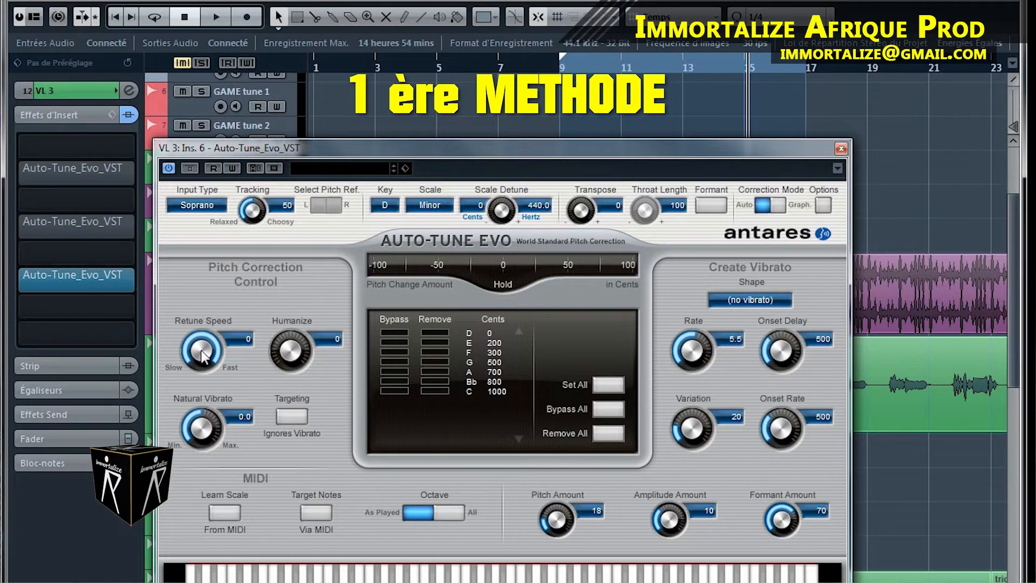
pyautogui.moveTo(203, 349); pyautogui.dragTo(201, 397)
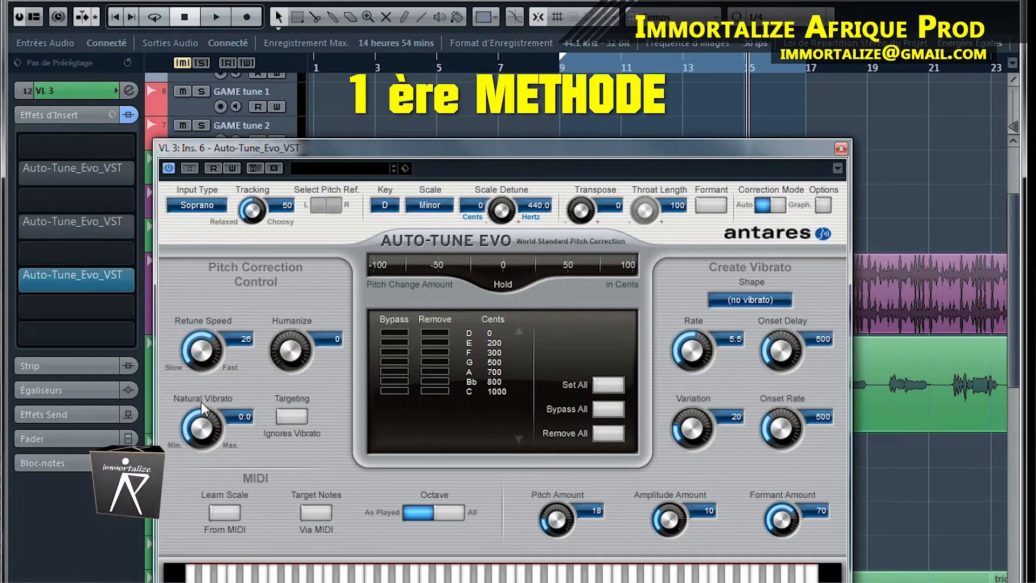
pyautogui.click(192, 209)
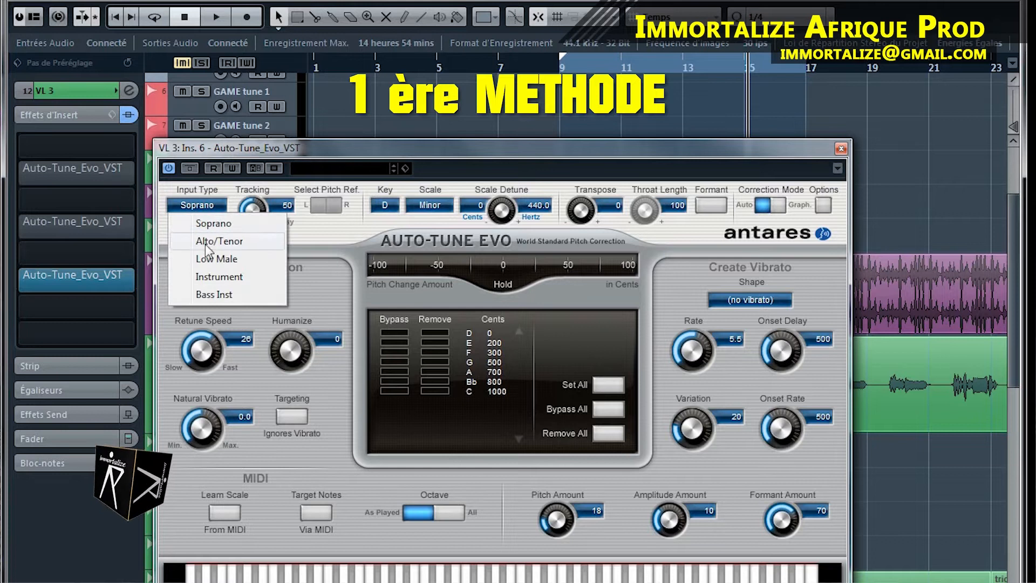
pyautogui.click(291, 147)
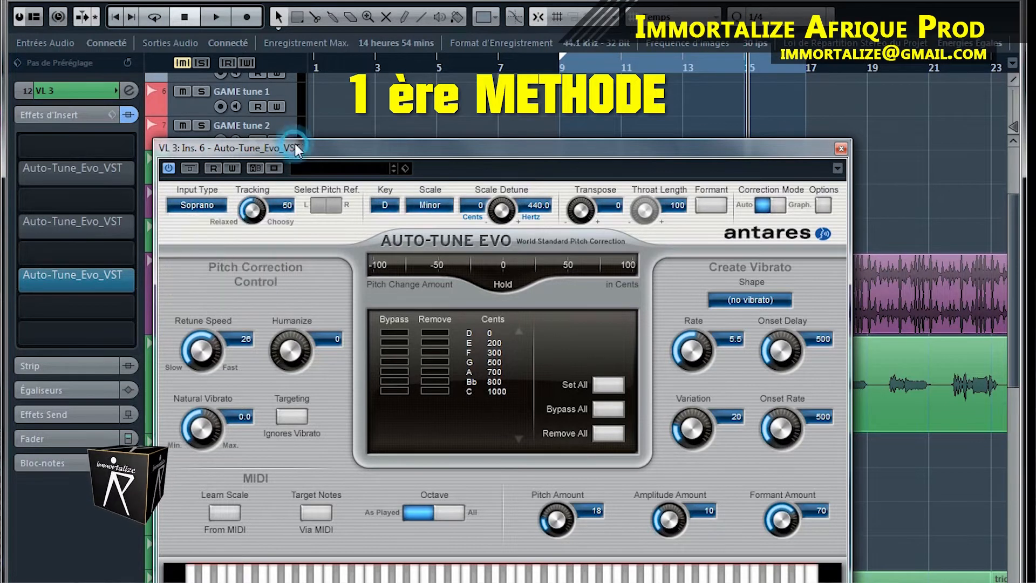
pyautogui.moveTo(295, 144); pyautogui.dragTo(306, 99)
pyautogui.click(208, 159)
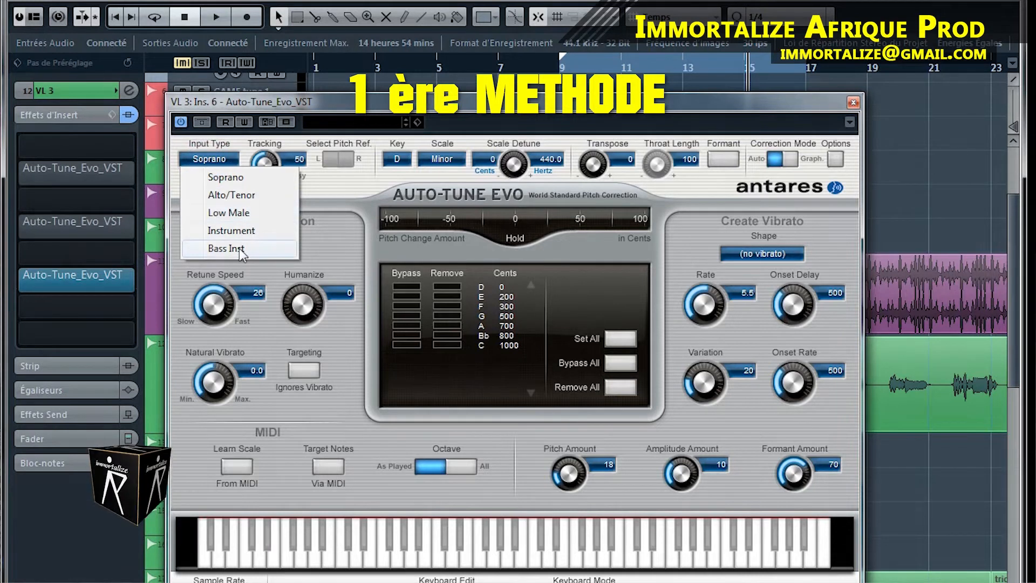
pyautogui.click(345, 105)
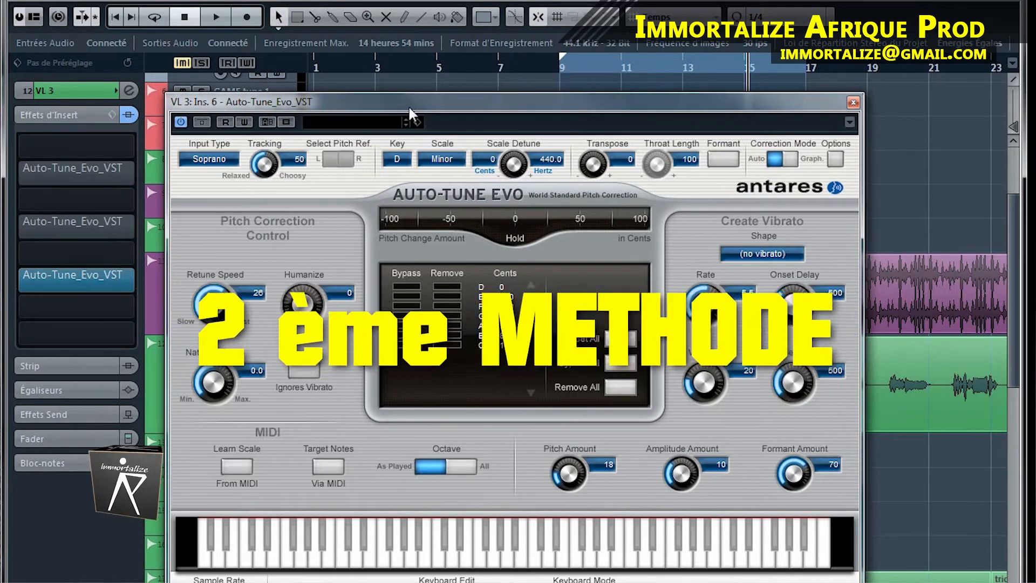
# - Close the Auto-Tune Evo window and mute the VL 3 track
pyautogui.moveTo(402, 108); pyautogui.dragTo(472, 132)
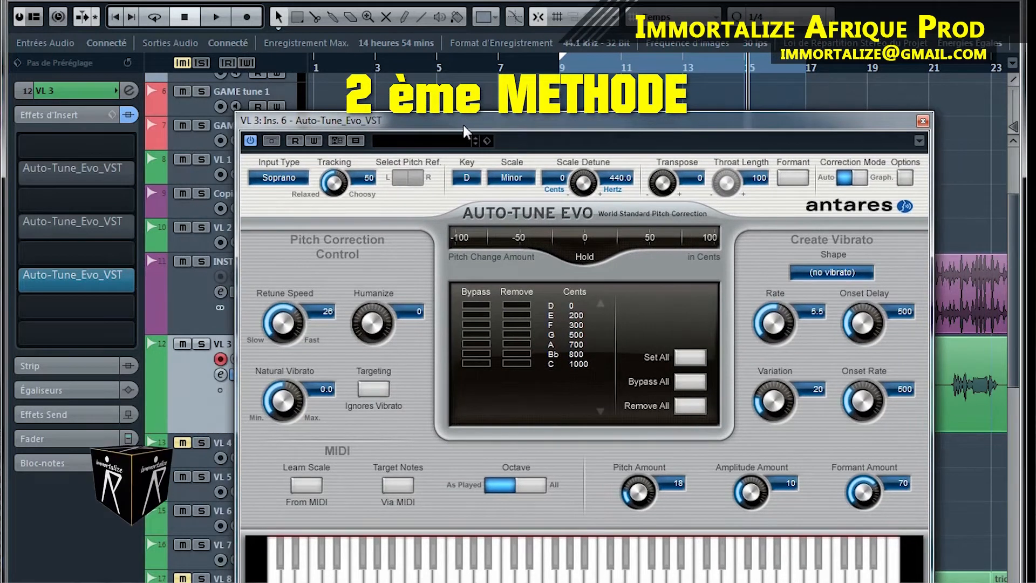
pyautogui.moveTo(463, 125); pyautogui.dragTo(439, 233)
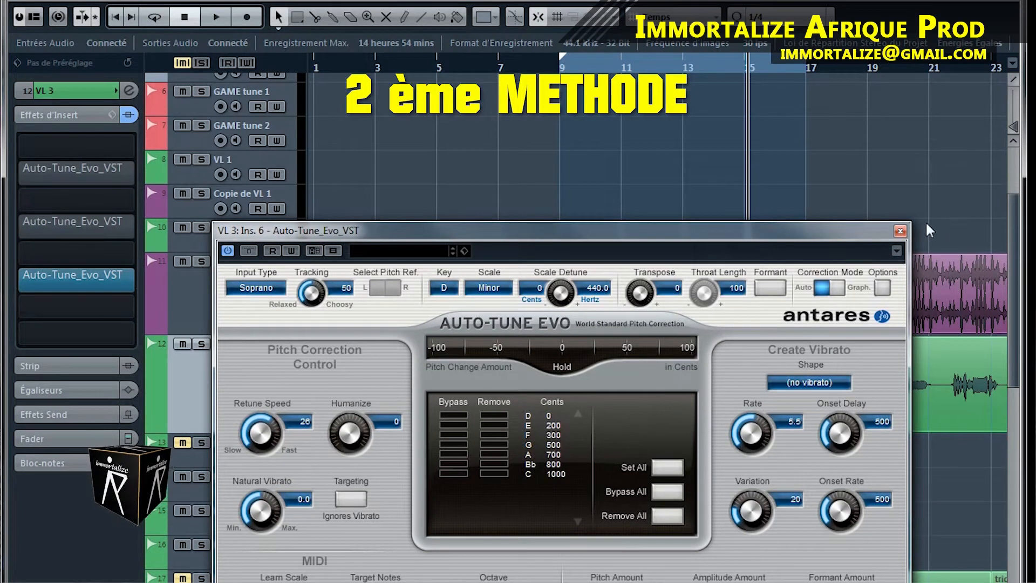
pyautogui.click(900, 232)
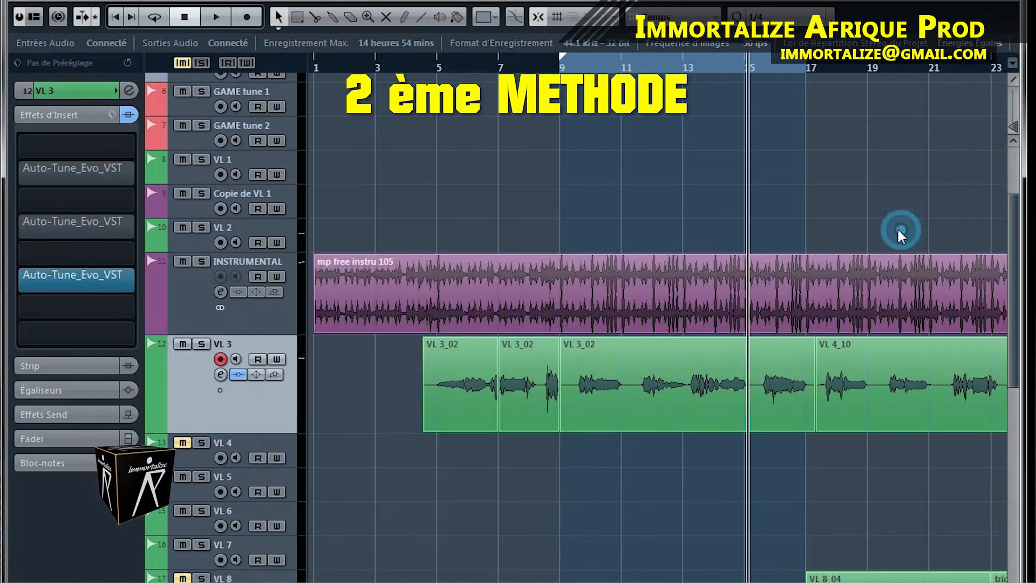
pyautogui.click(182, 345)
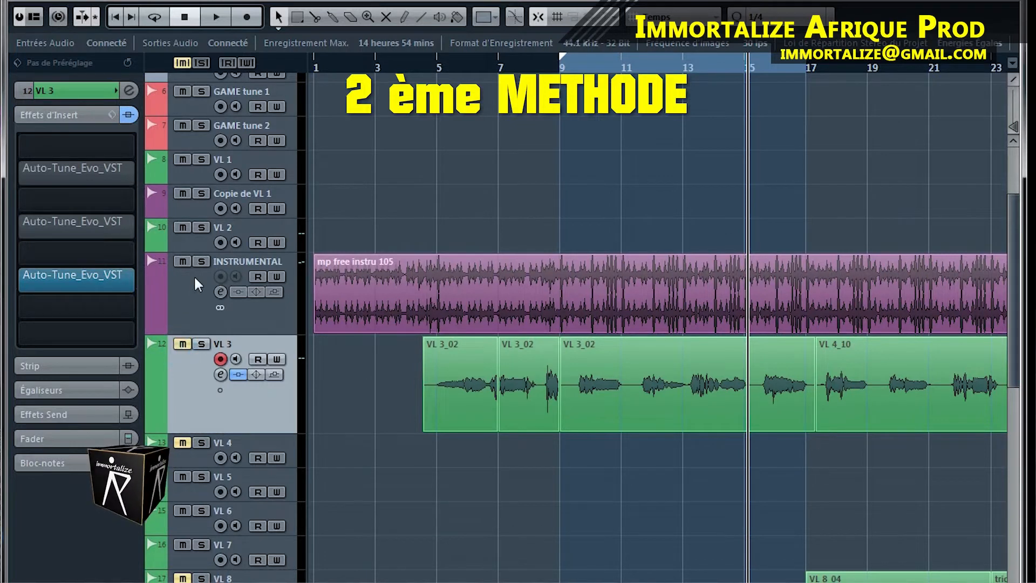
# - Play the INSTRUMENTAL track from bar 1 and raise its volume to 4.06 while listening, ending with playback stopped
pyautogui.click(275, 316)
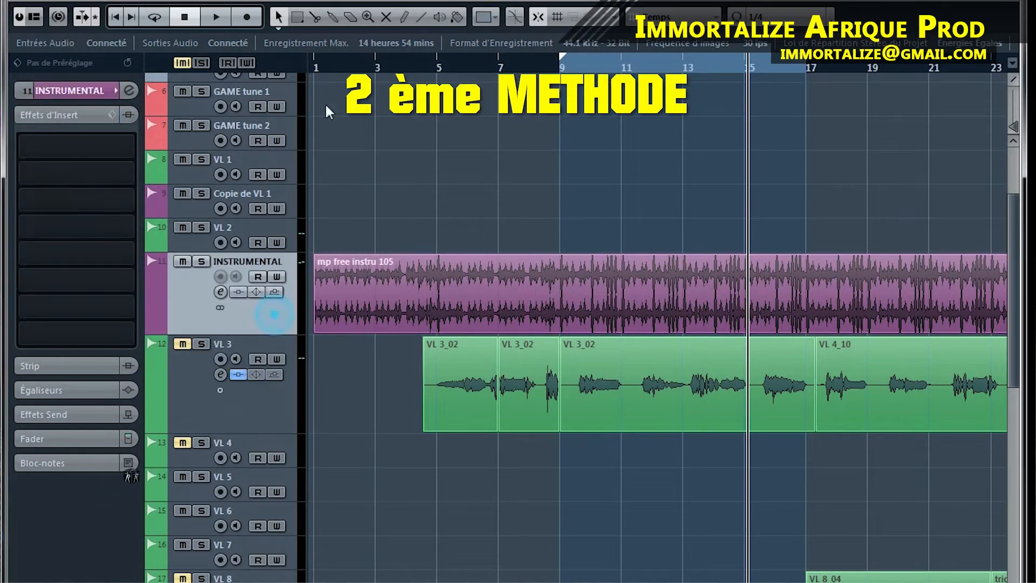
pyautogui.doubleClick(319, 67)
pyautogui.click(75, 89)
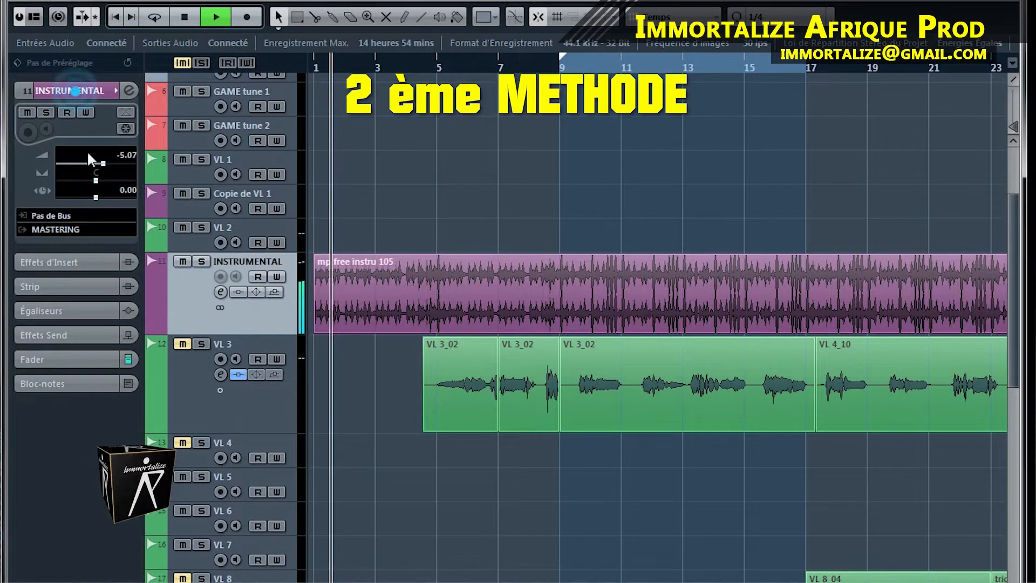
pyautogui.moveTo(105, 172); pyautogui.dragTo(130, 169)
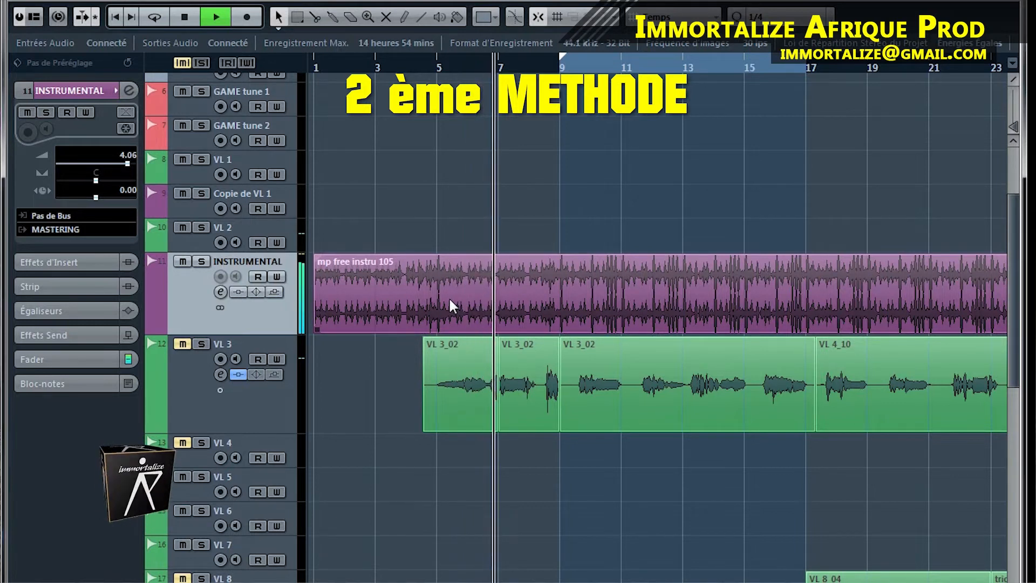
pyautogui.press('space')
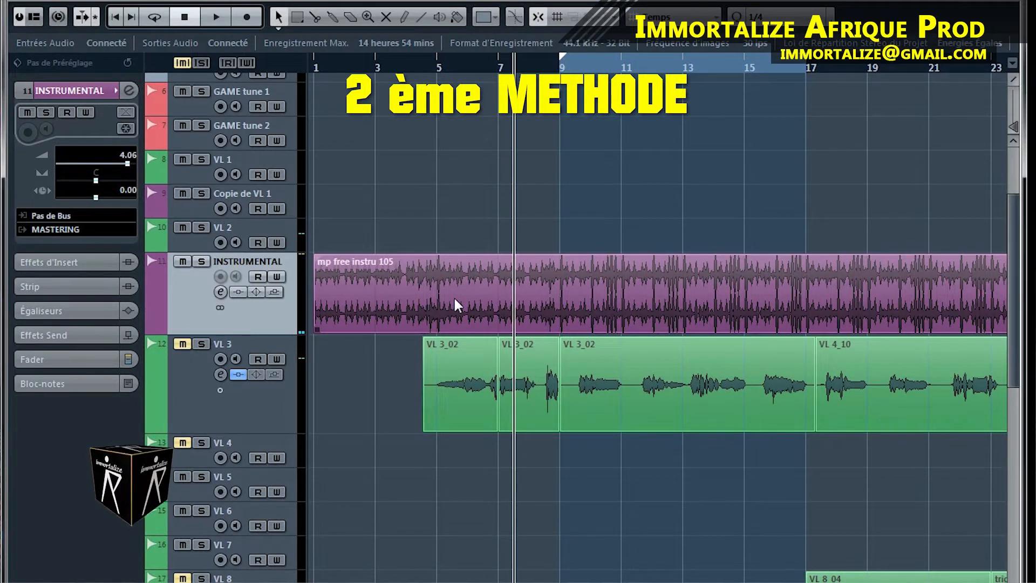
# - Examine the chord notes of the GUITAR part in the Key Editor around bars 6 to 8, returning to the project
pyautogui.scroll(3, 345, 203)
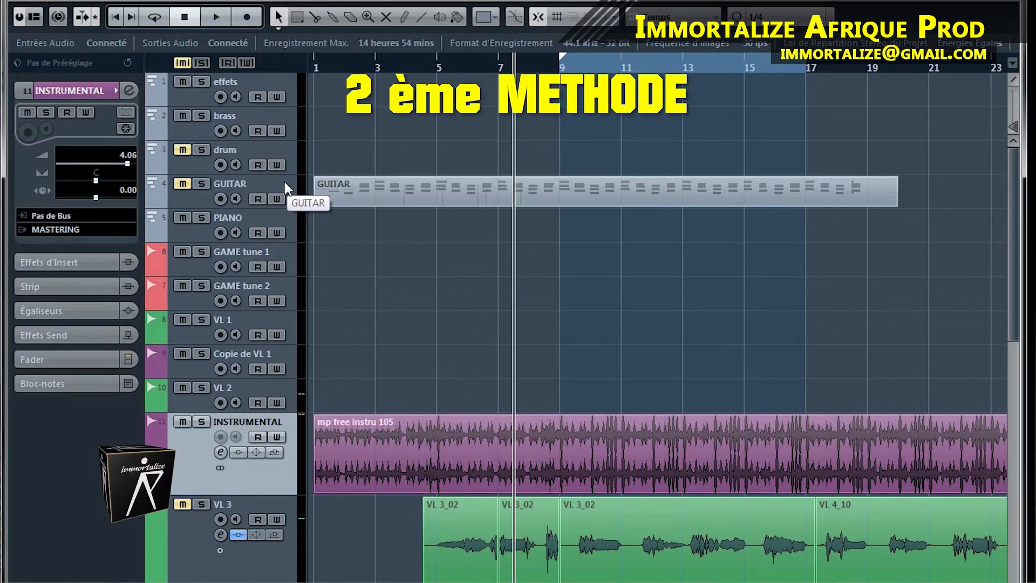
pyautogui.doubleClick(532, 190)
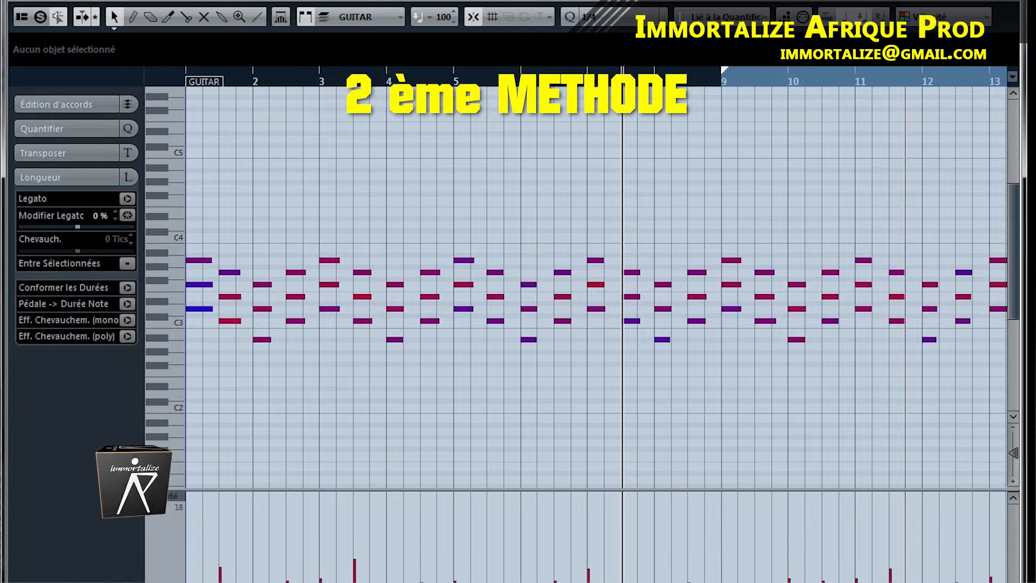
pyautogui.press('h')
pyautogui.press('h')
pyautogui.press('h')
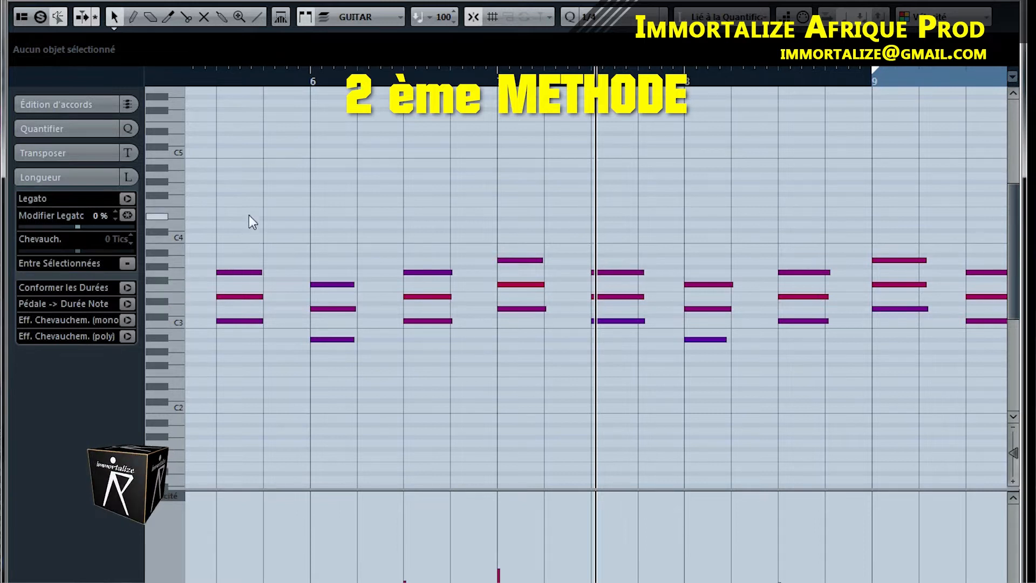
pyautogui.click(1015, 1)
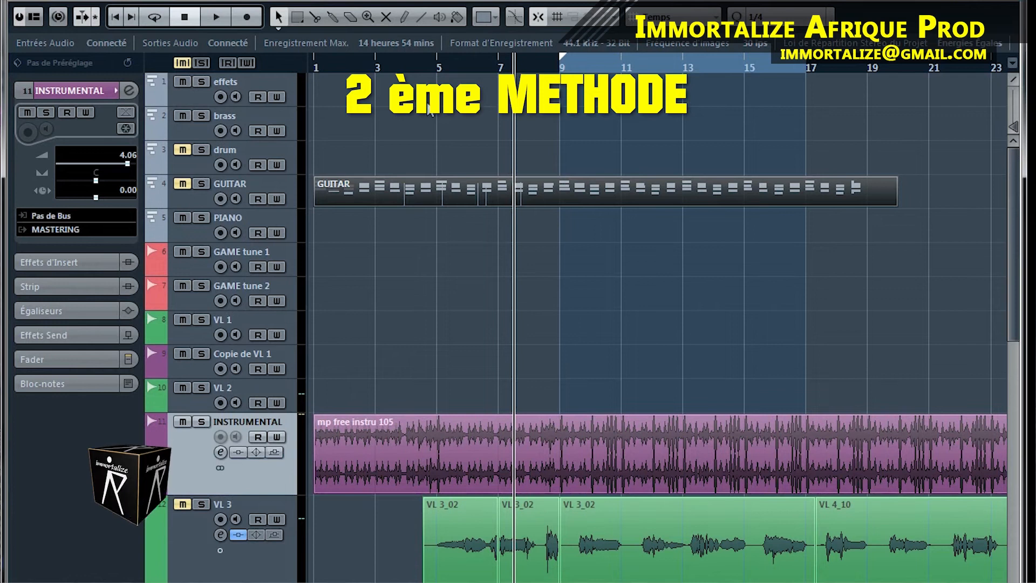
# - Play the instrumental from bar 5 and loop it between bars 5 and 9 with cycle playback on
pyautogui.doubleClick(437, 64)
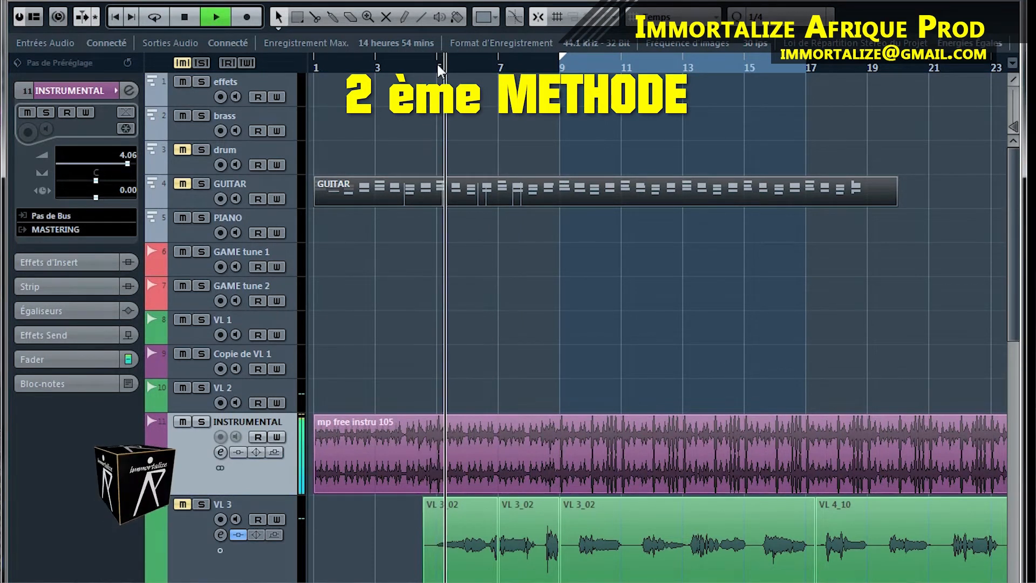
pyautogui.moveTo(564, 64); pyautogui.dragTo(439, 64)
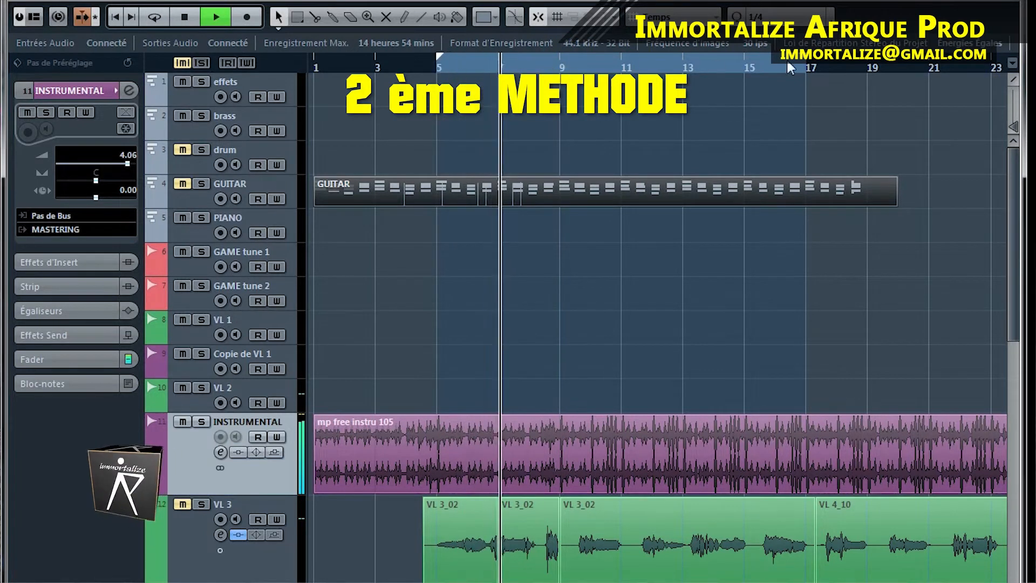
pyautogui.moveTo(807, 67)
pyautogui.mouseDown()
pyautogui.moveTo(549, 65)
pyautogui.moveTo(561, 89)
pyautogui.mouseUp()
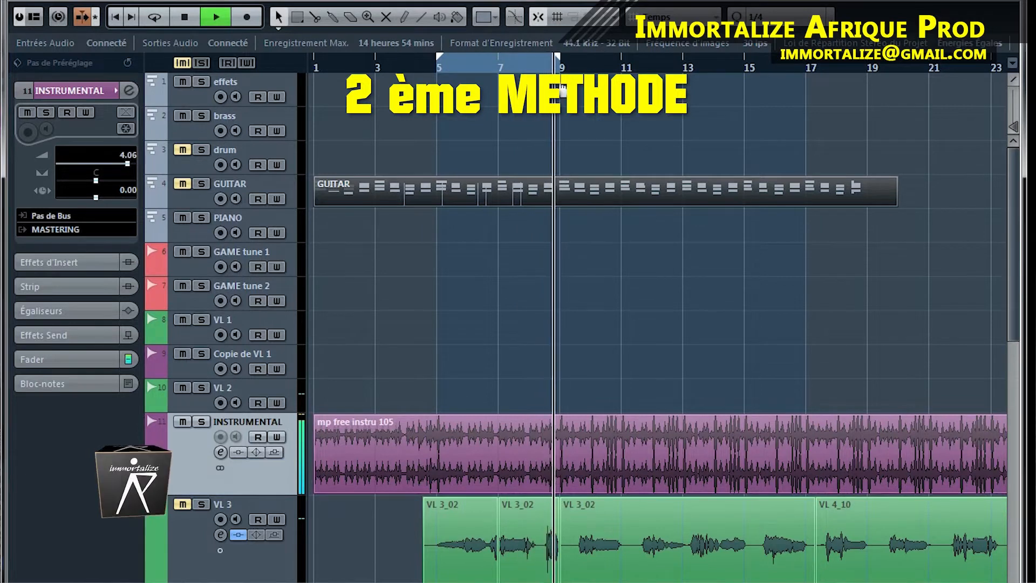
pyautogui.click(438, 65)
pyautogui.click(155, 18)
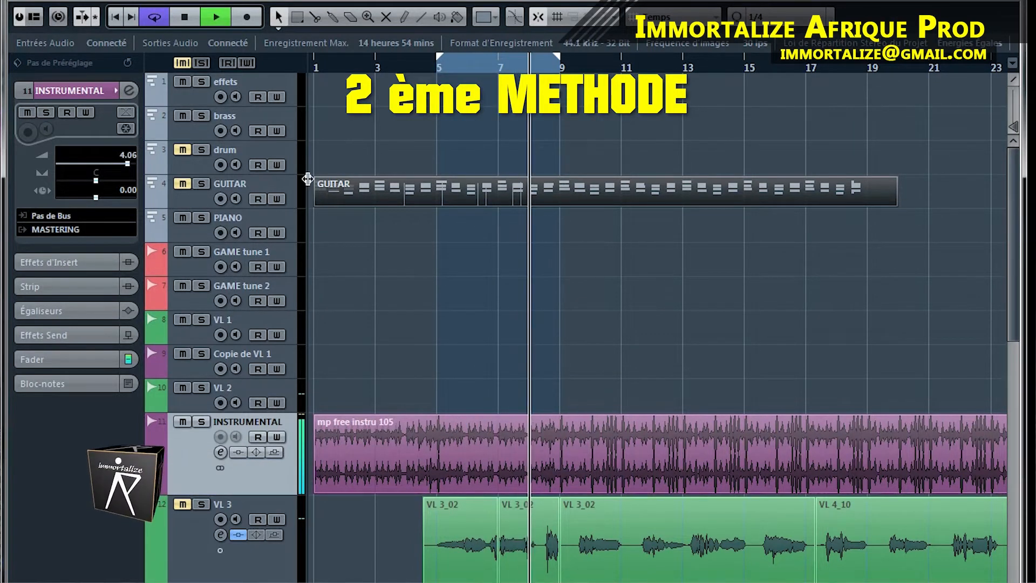
# - Unmute the GUITAR track and lower the INSTRUMENTAL volume to -15.5 to hear both together
pyautogui.click(180, 184)
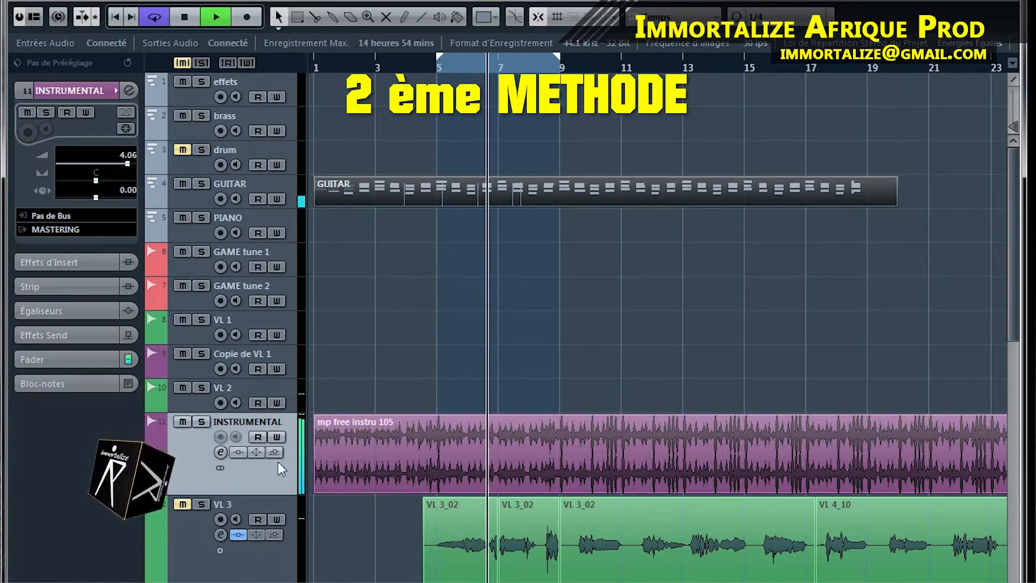
pyautogui.moveTo(127, 163); pyautogui.dragTo(91, 163)
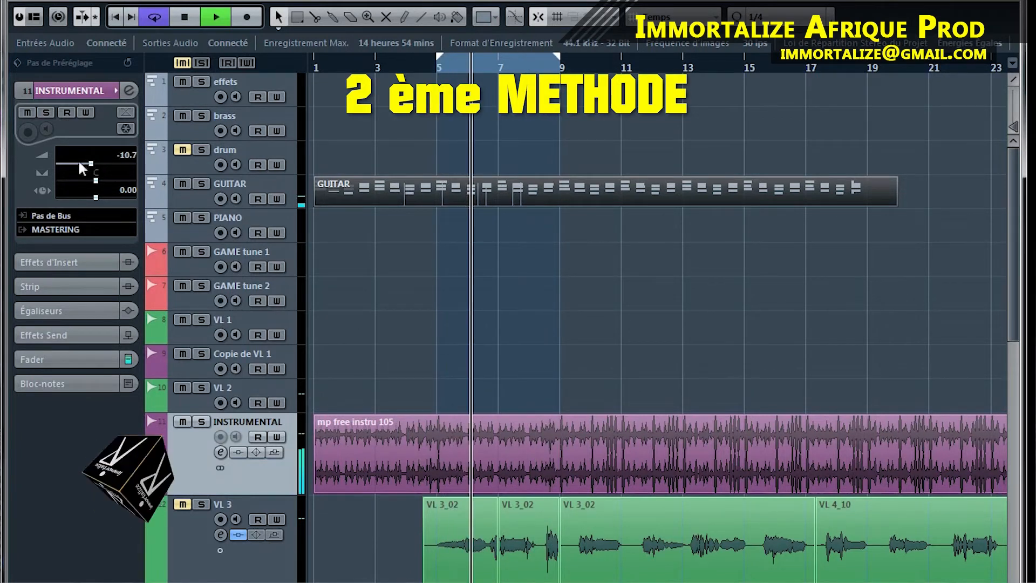
pyautogui.moveTo(89, 164); pyautogui.dragTo(82, 164)
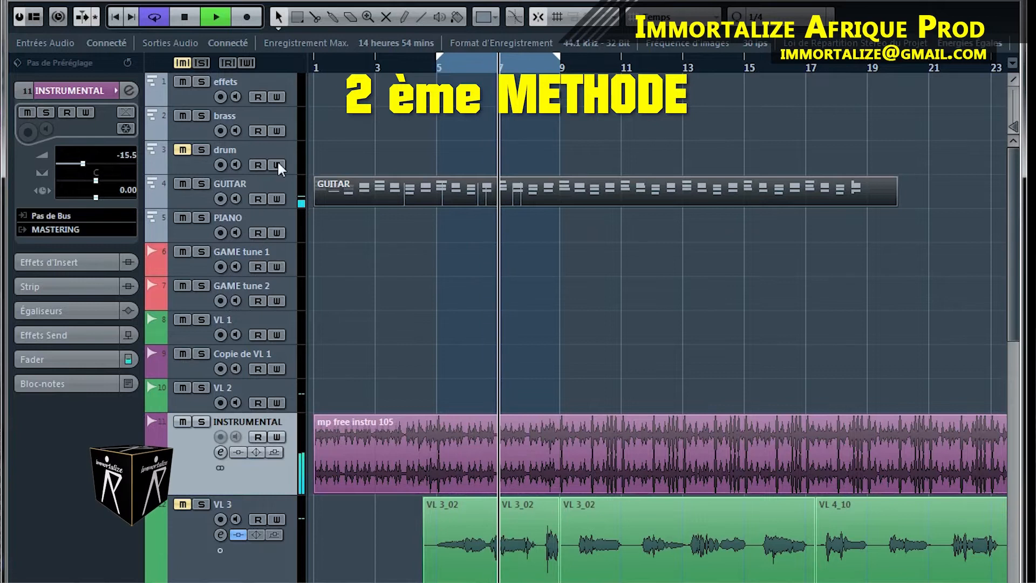
# - Inspect the GUITAR part's chord notes from about bar 4 in the Key Editor and check their pitches against the keyboard
pyautogui.doubleClick(507, 196)
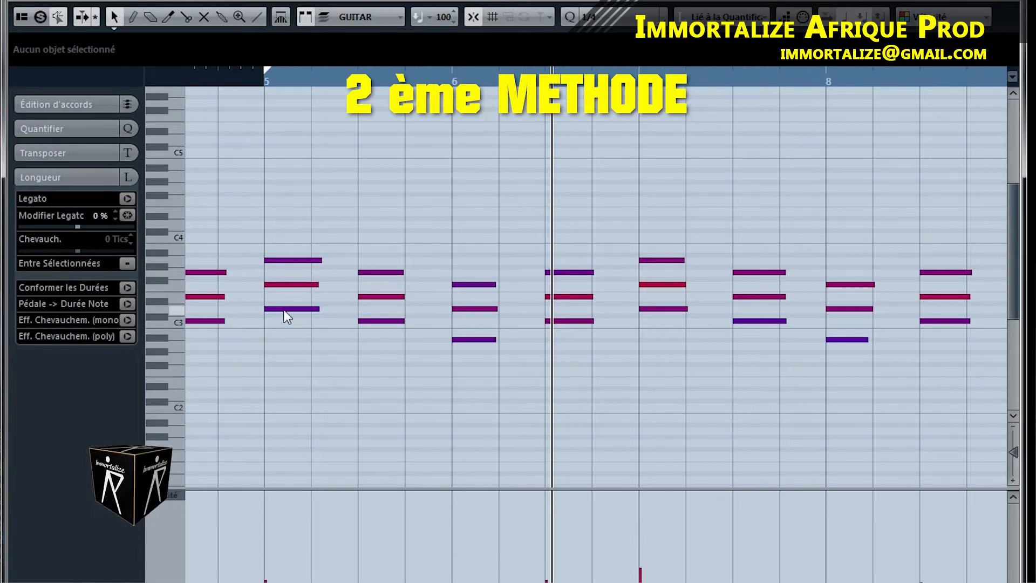
pyautogui.moveTo(287, 235); pyautogui.dragTo(175, 308)
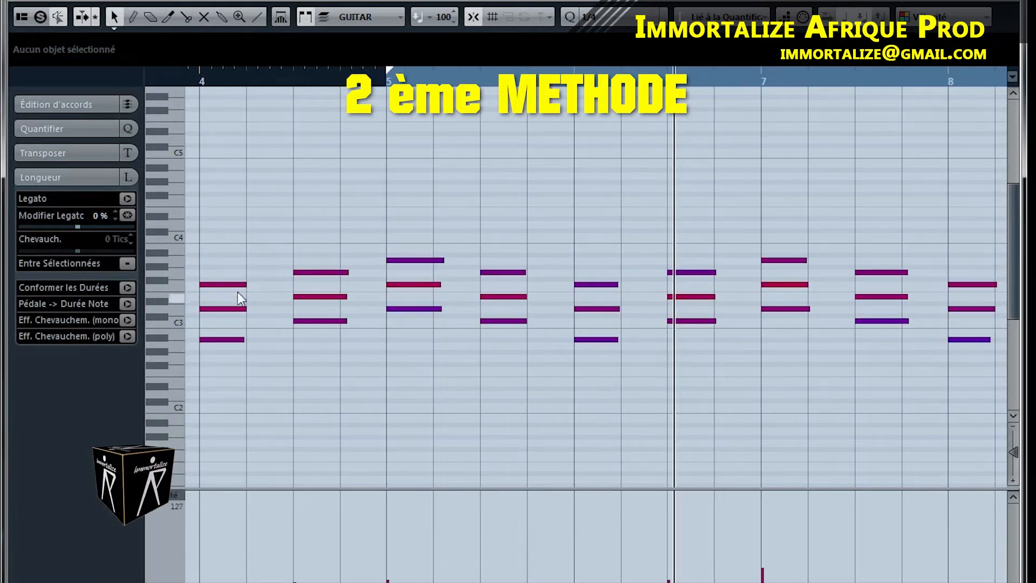
pyautogui.click(180, 262)
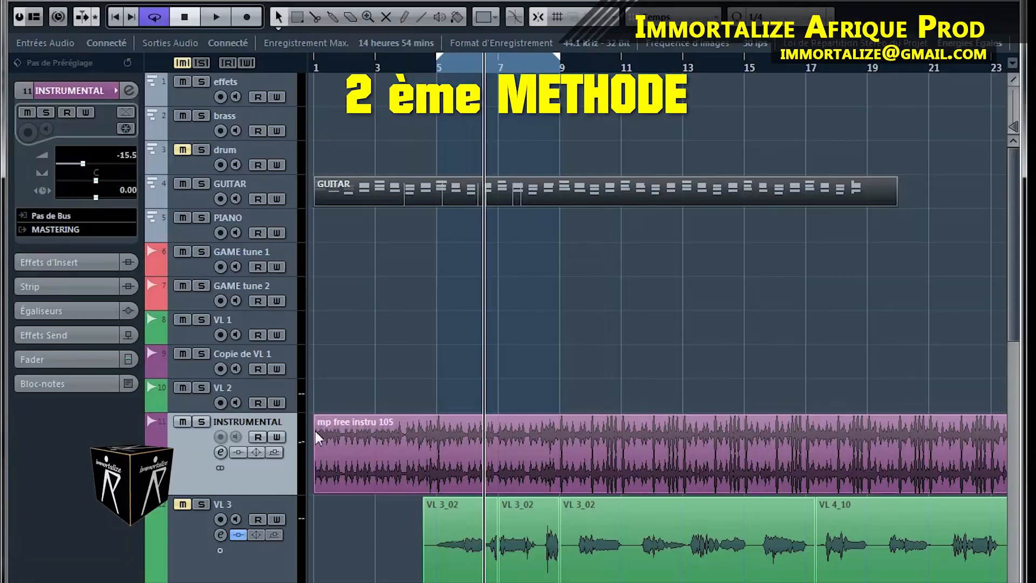
# - Reopen the active Auto-Tune Evo insert of the VL 3 track and reposition its window so all controls are visible
pyautogui.click(270, 557)
pyautogui.click(76, 262)
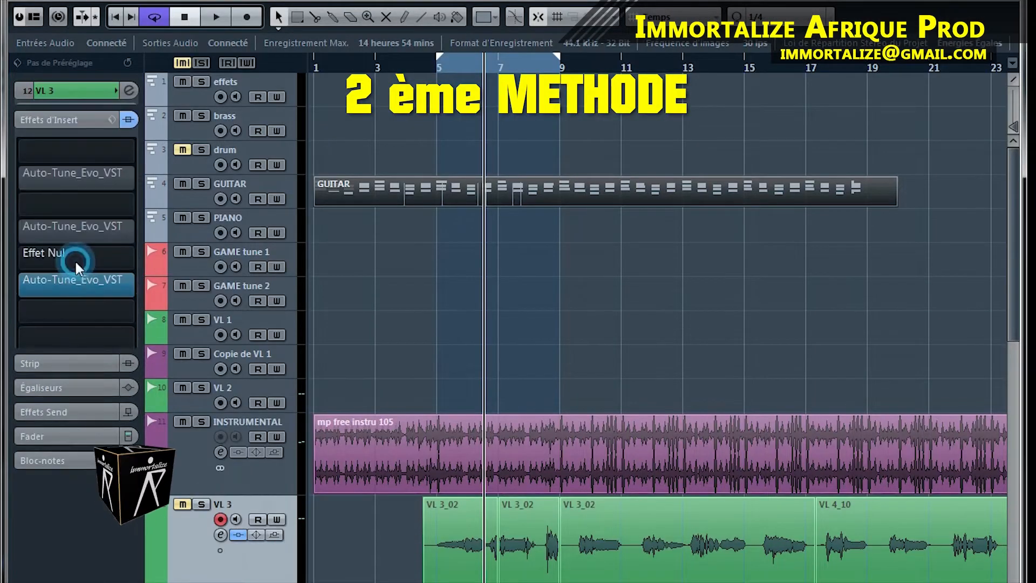
pyautogui.click(109, 277)
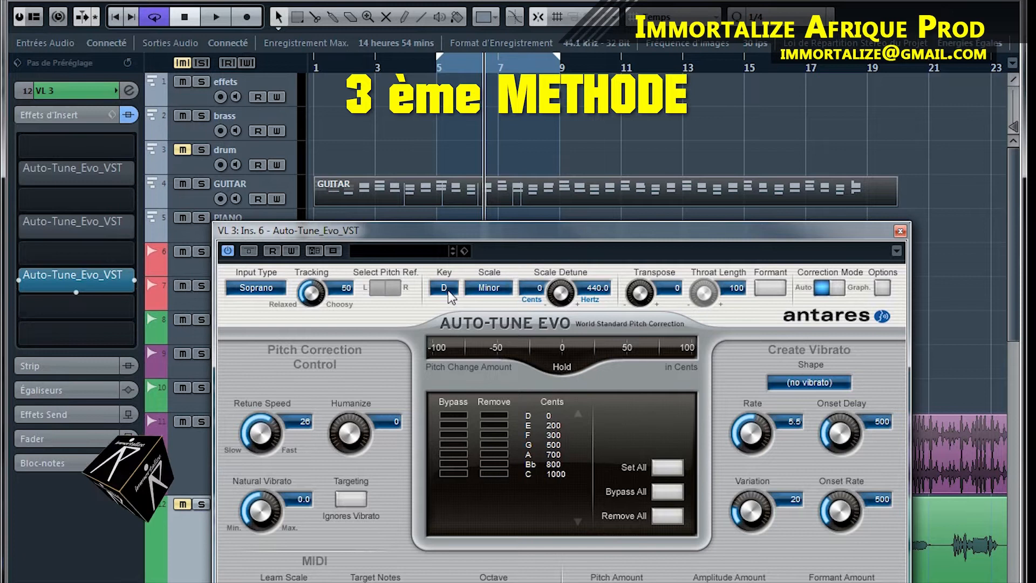
pyautogui.moveTo(457, 230); pyautogui.dragTo(429, 98)
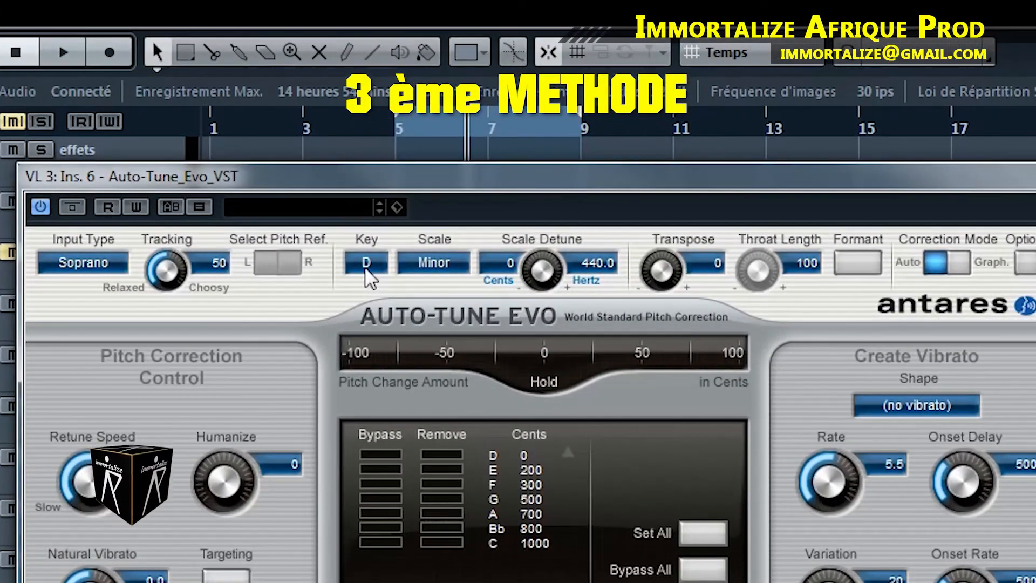
# - Set the Auto-Tune key to C and the scale to Chromatic
pyautogui.click(367, 270)
pyautogui.click(387, 290)
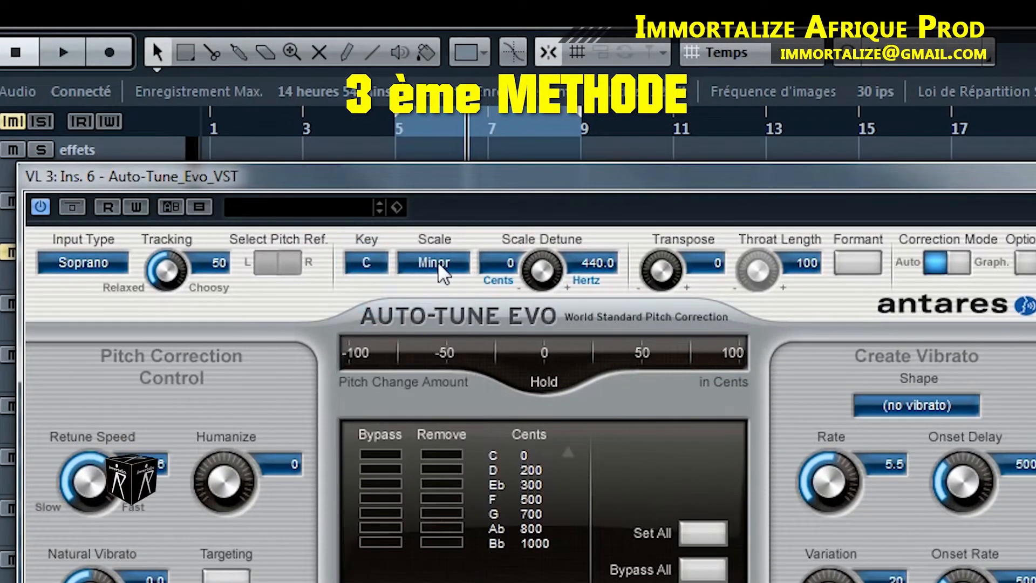
pyautogui.click(435, 263)
pyautogui.click(476, 348)
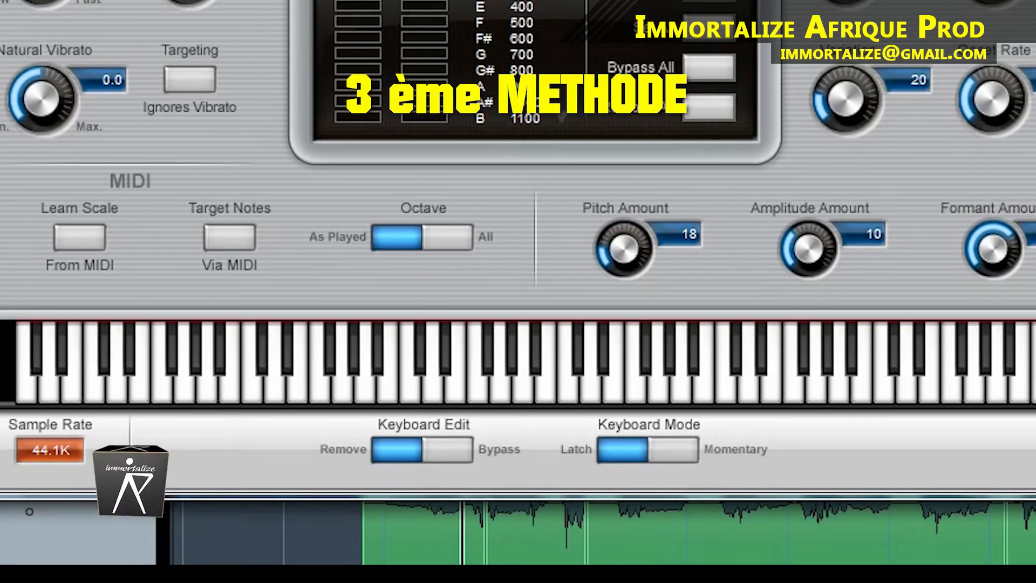
# - Move the Auto-Tune window down out of the way to uncover the tracks
pyautogui.moveTo(518, 21); pyautogui.dragTo(531, 0)
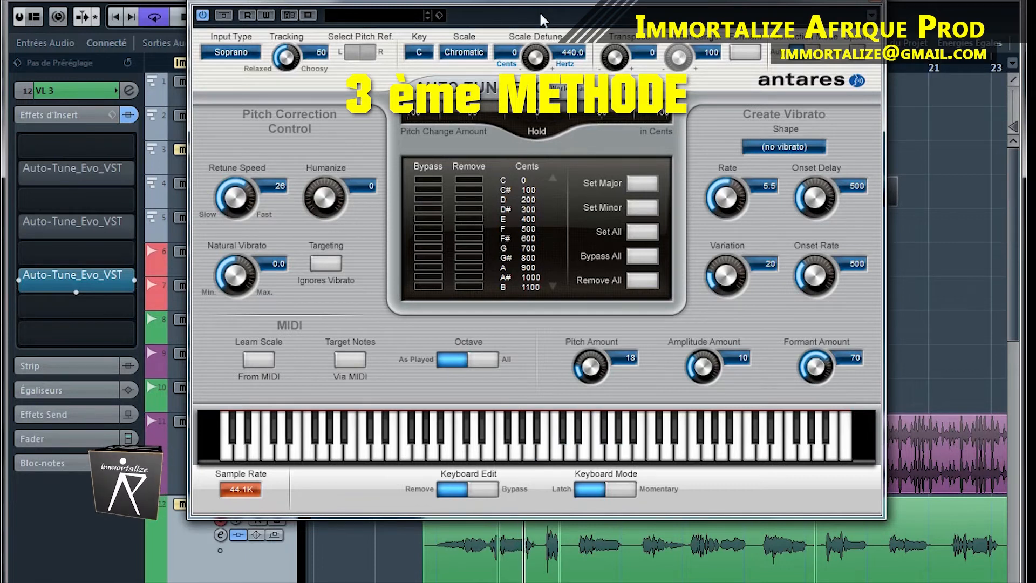
pyautogui.moveTo(822, 2); pyautogui.dragTo(791, 573)
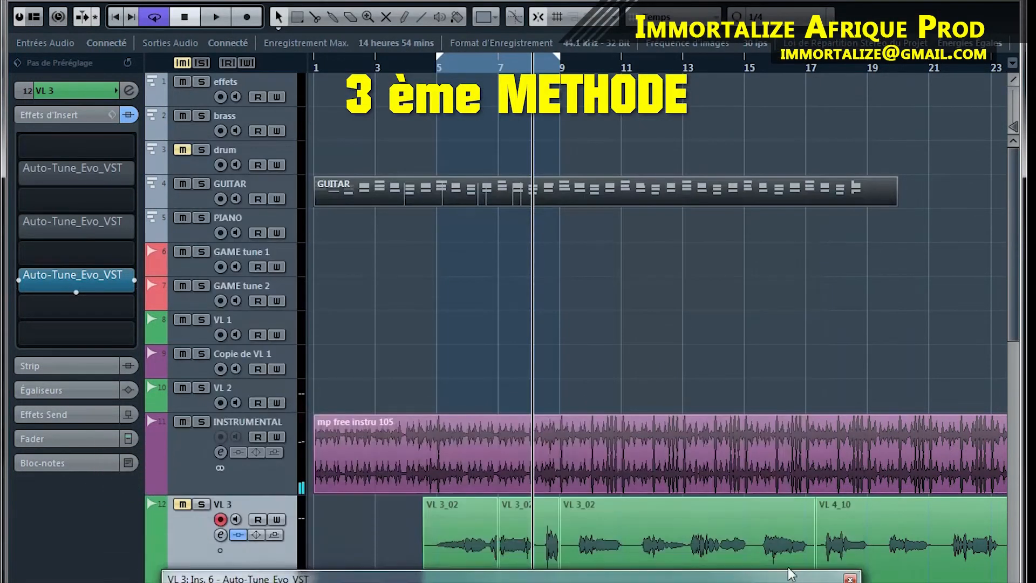
# - Select the INSTRUMENTAL track and set its volume to -5.45
pyautogui.click(281, 469)
pyautogui.click(76, 79)
pyautogui.moveTo(84, 163); pyautogui.dragTo(102, 163)
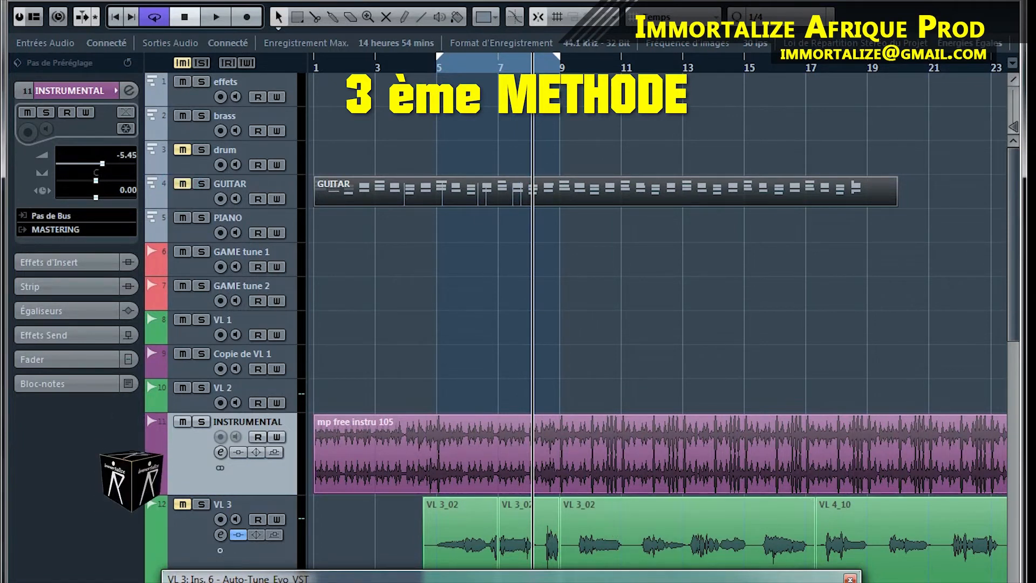
# - Play the loop with the Auto-Tune window moved clear of the track list, select the GUITAR track for live playing, and stop playback
pyautogui.moveTo(581, 580); pyautogui.dragTo(586, 436)
pyautogui.press('space')
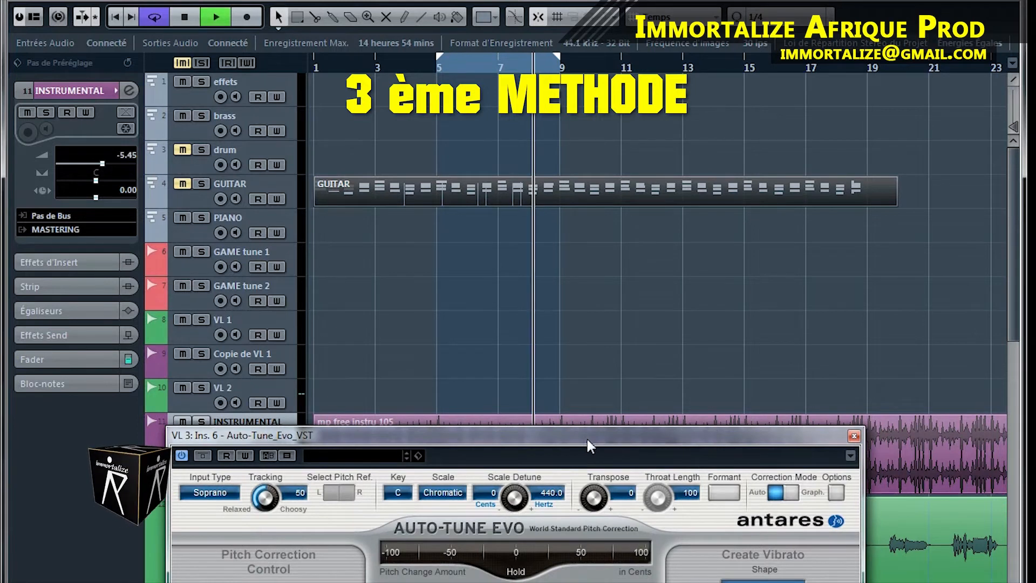
pyautogui.click(282, 410)
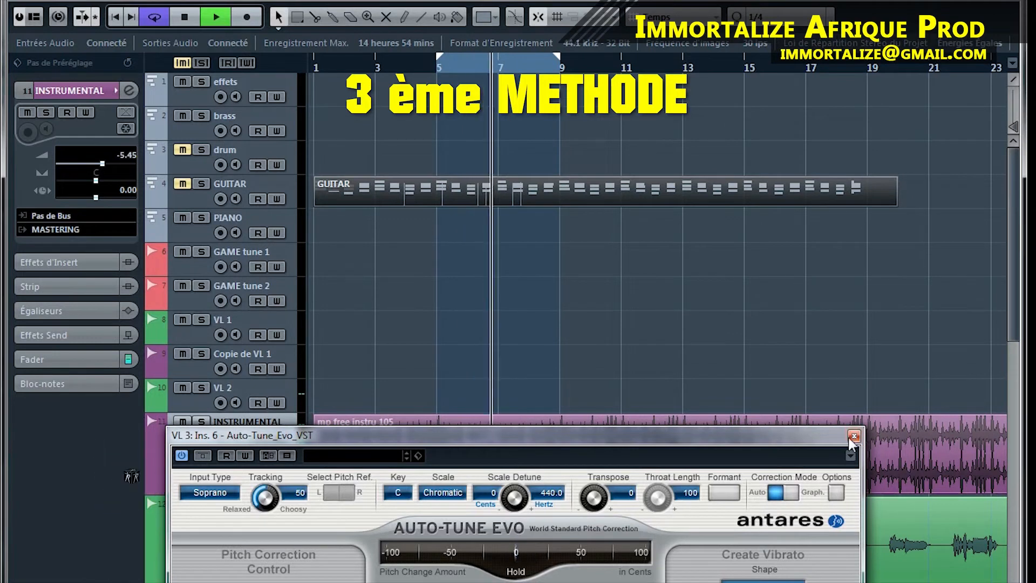
pyautogui.moveTo(714, 439); pyautogui.dragTo(777, 187)
pyautogui.moveTo(510, 183); pyautogui.dragTo(645, 226)
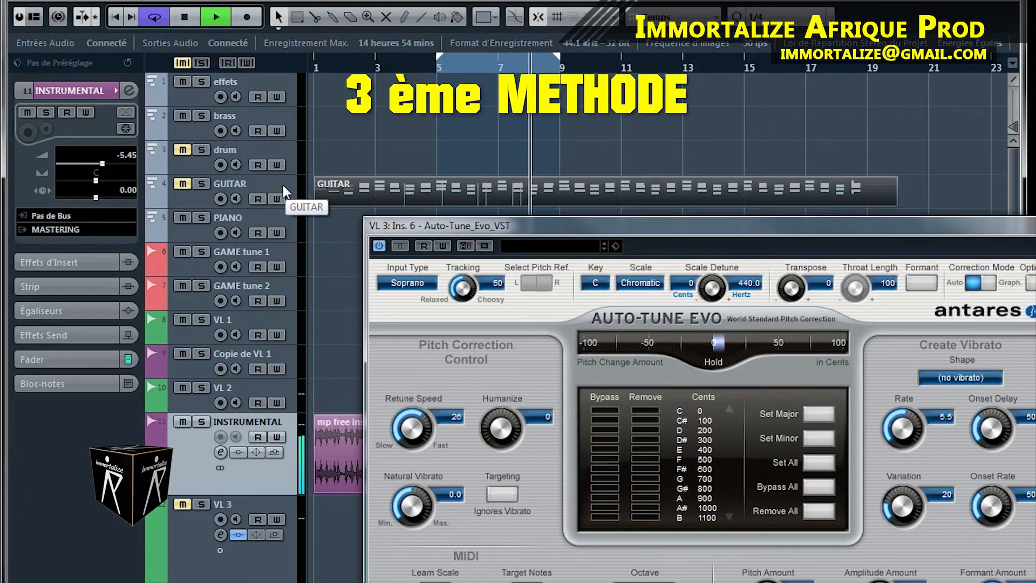
pyautogui.click(289, 184)
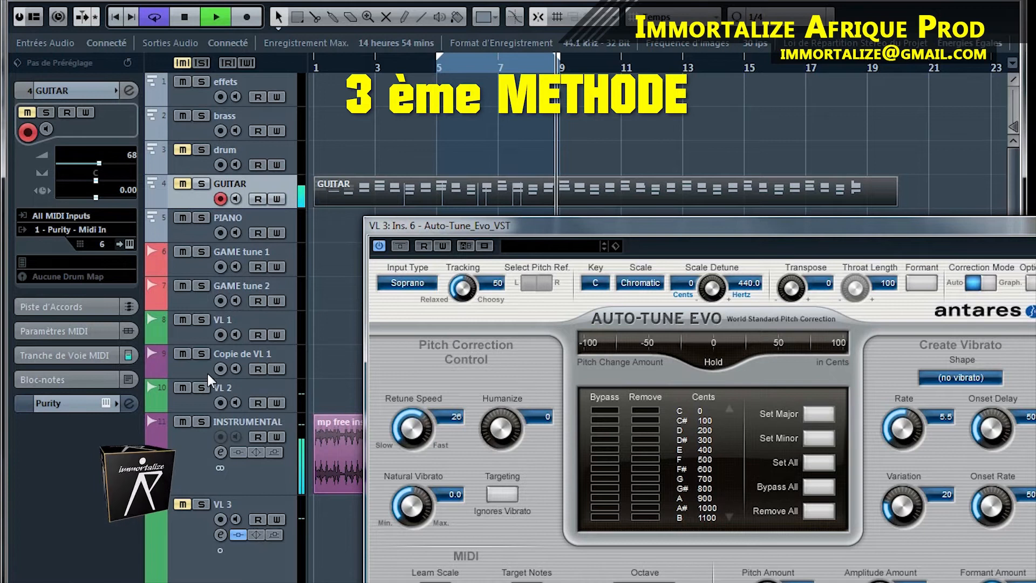
pyautogui.press('space')
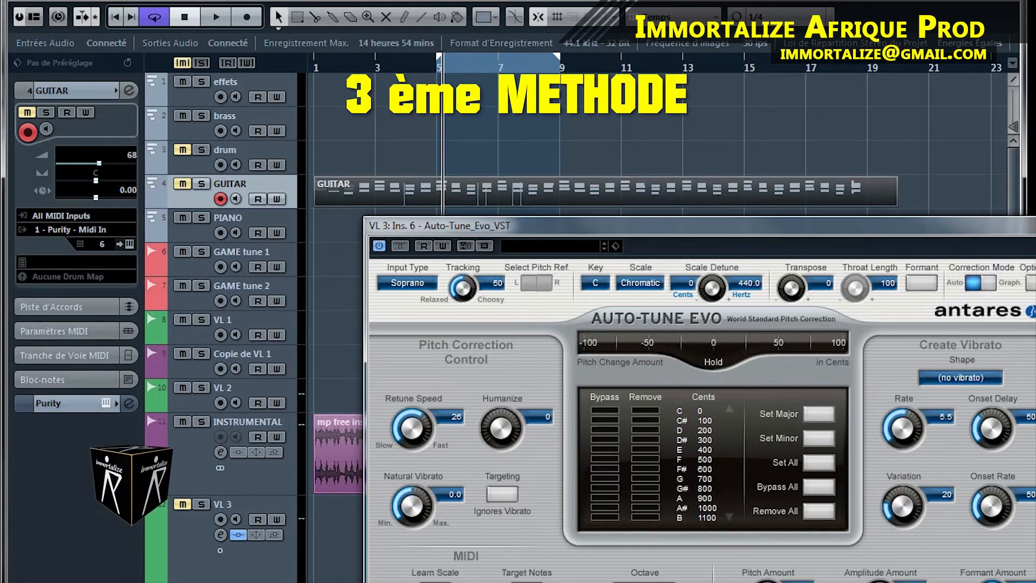
# - Restart playback, shorten the loop to bars 5 to 7, and move the Auto-Tune window up to expose its keyboard
pyautogui.moveTo(631, 233); pyautogui.dragTo(629, 182)
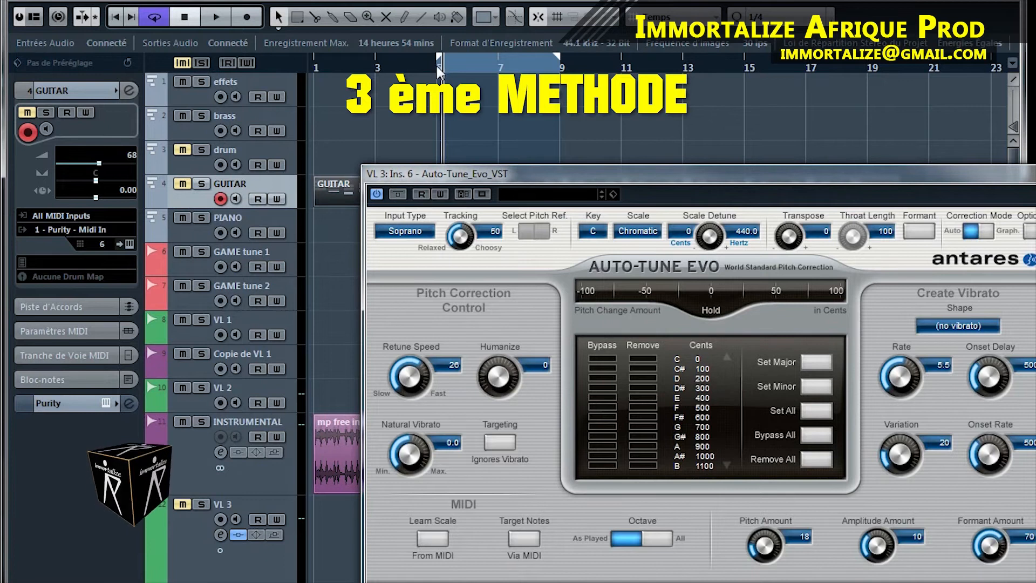
pyautogui.press('space')
pyautogui.moveTo(557, 57); pyautogui.dragTo(501, 68)
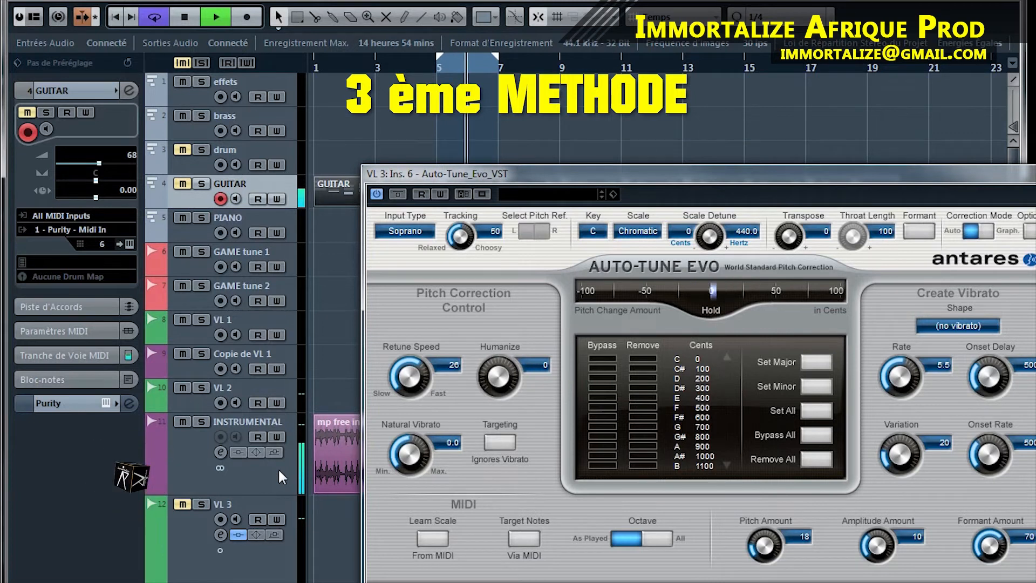
pyautogui.moveTo(705, 177); pyautogui.dragTo(641, 93)
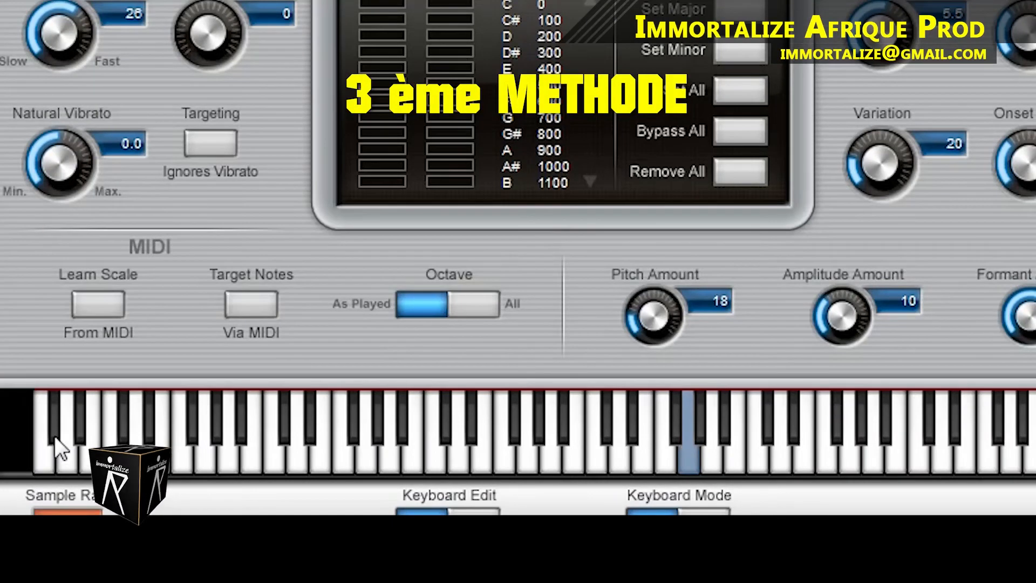
# - Remove the lowest G# and the C# in every octave on the Auto-Tune keyboard
pyautogui.click(52, 433)
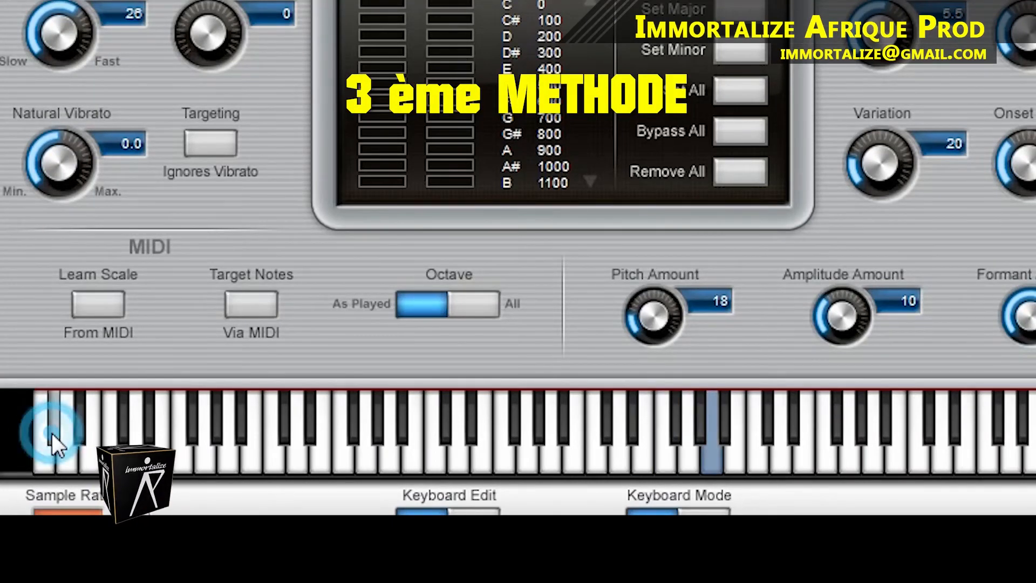
pyautogui.click(125, 430)
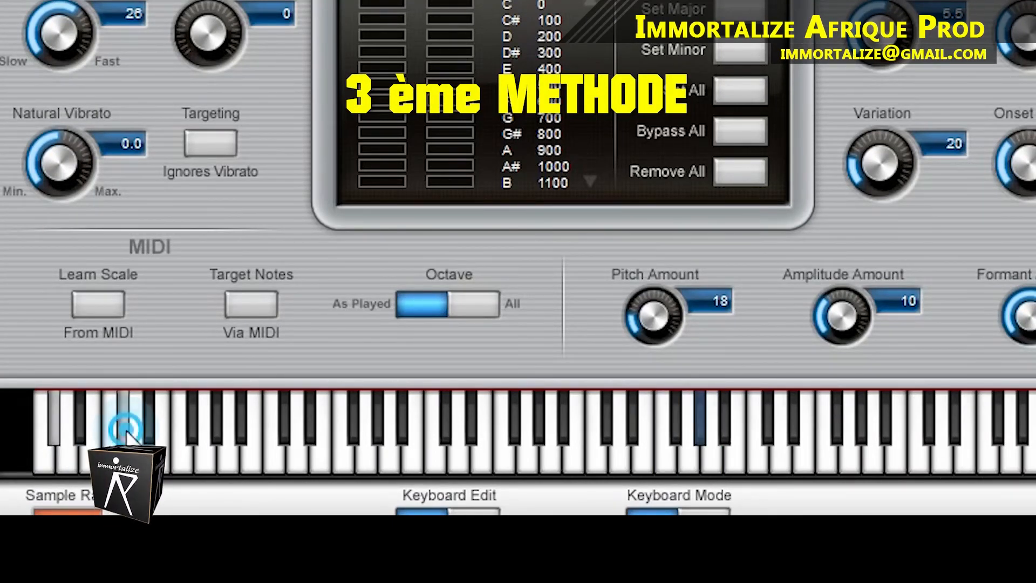
pyautogui.click(281, 431)
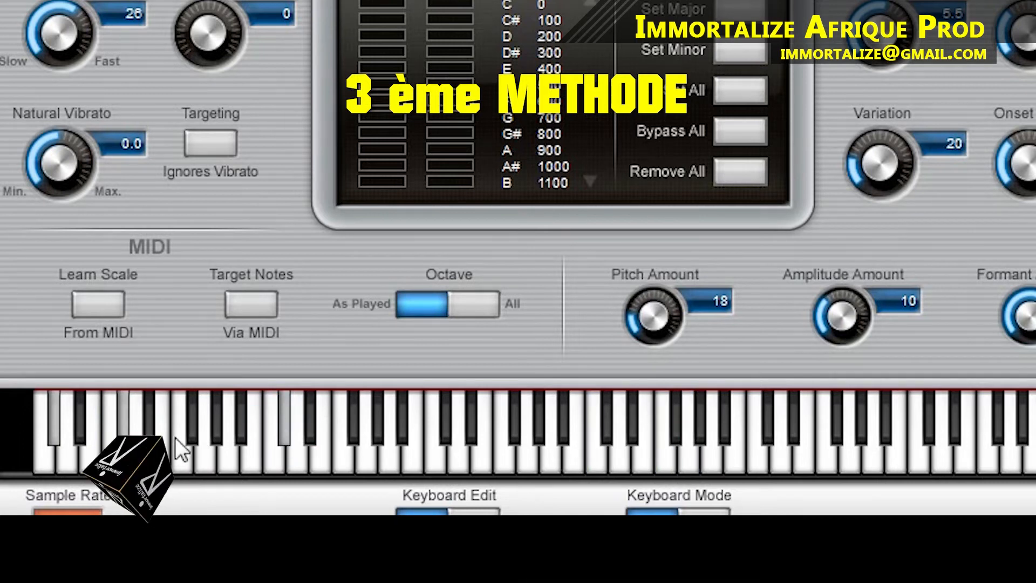
pyautogui.click(447, 430)
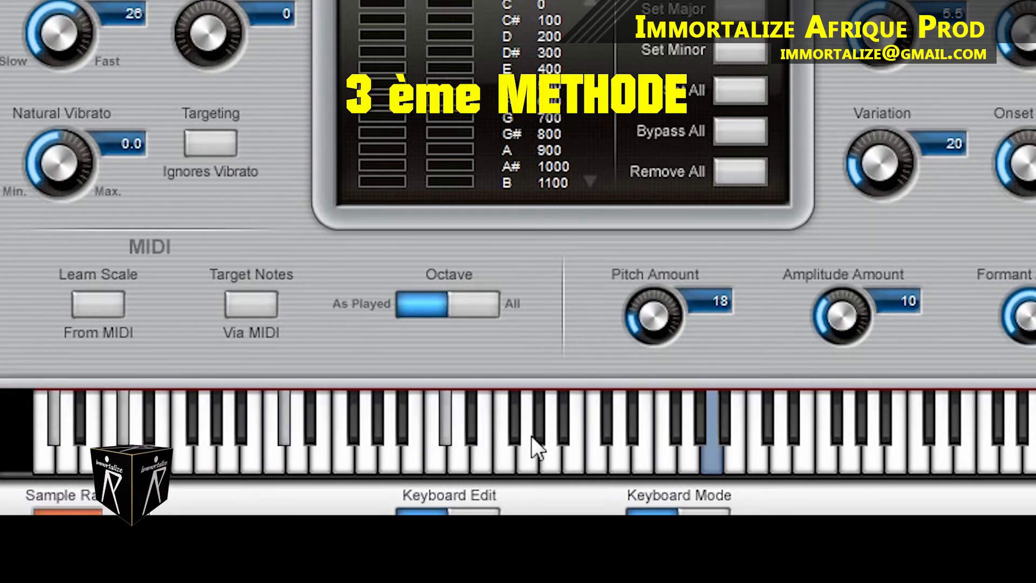
pyautogui.click(607, 430)
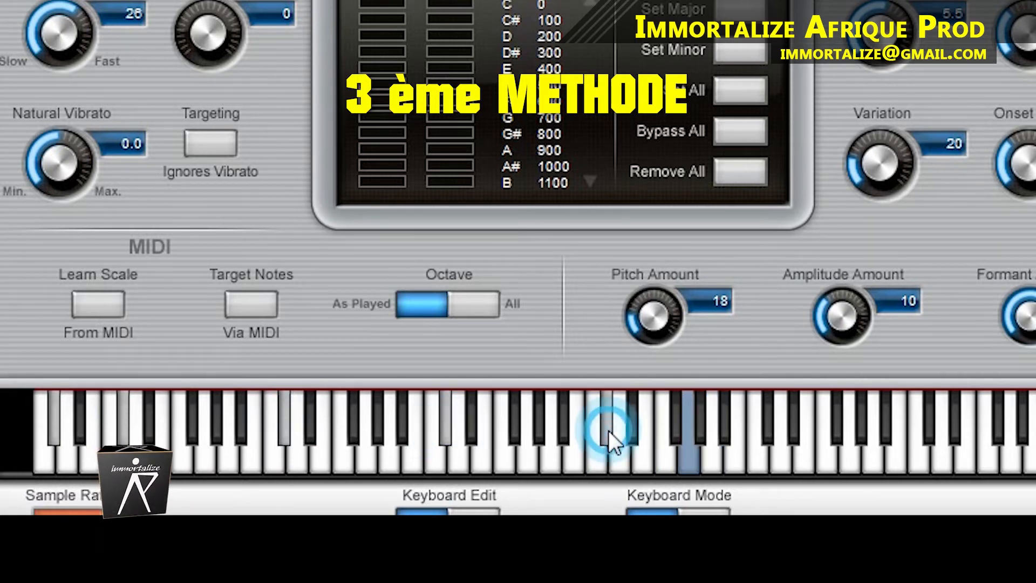
pyautogui.click(774, 432)
pyautogui.click(928, 430)
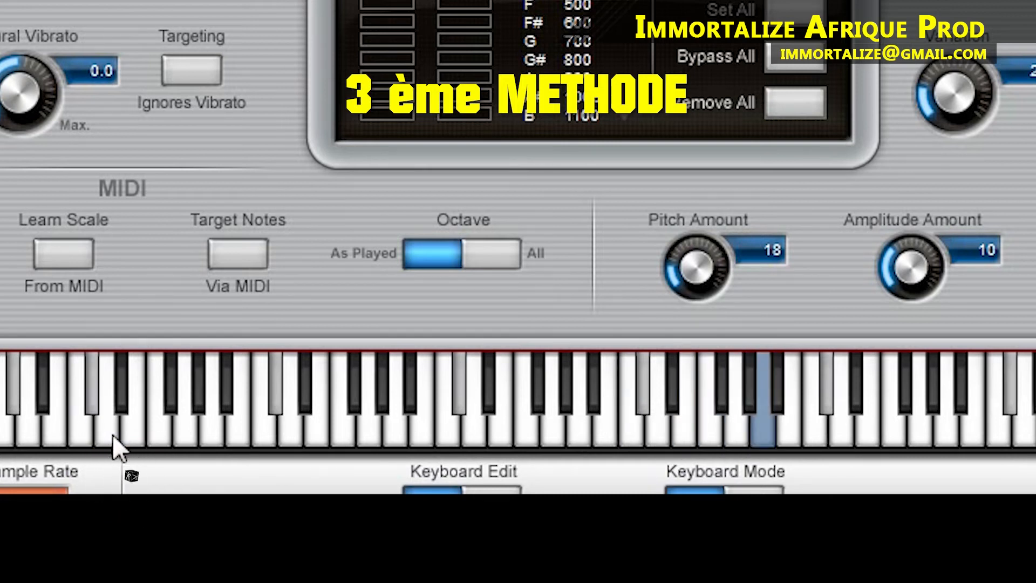
# - Remove the lowest A# and the D# in each octave on the Auto-Tune keyboard
pyautogui.click(42, 399)
pyautogui.click(122, 402)
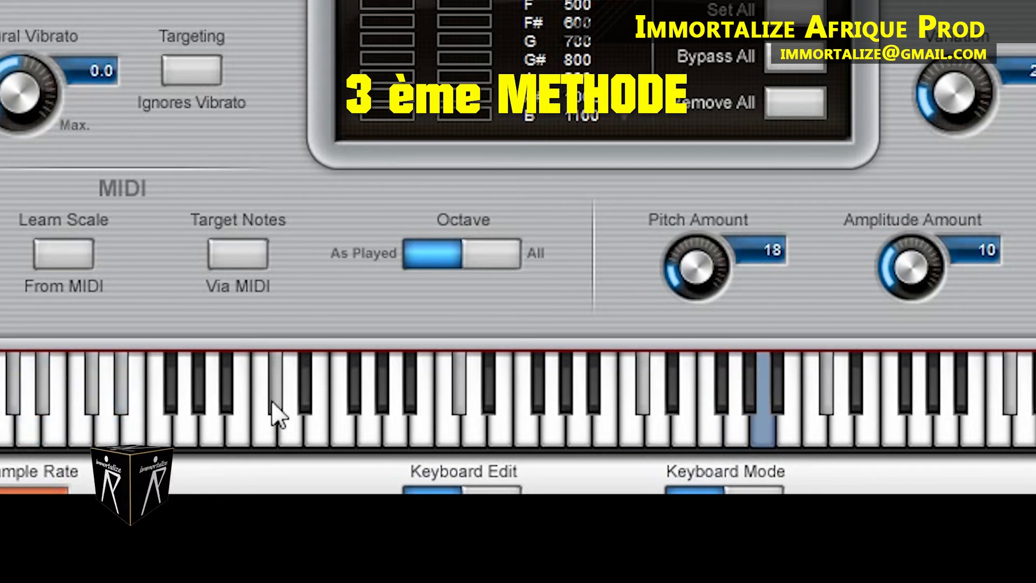
pyautogui.click(304, 402)
pyautogui.click(488, 402)
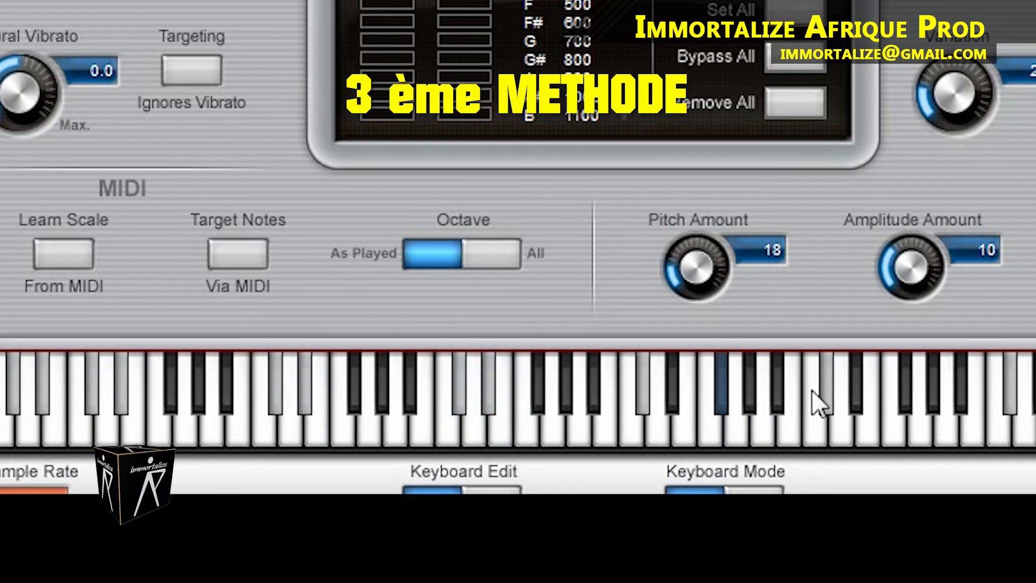
pyautogui.click(857, 402)
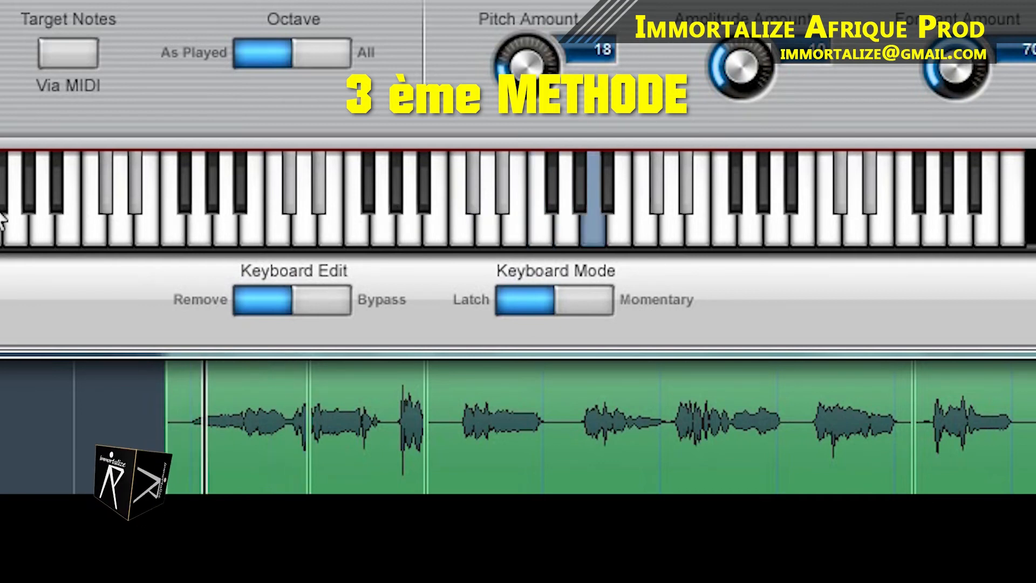
# - Remove the F# in each octave on the Auto-Tune keyboard while the vocal loop plays
pyautogui.click(184, 202)
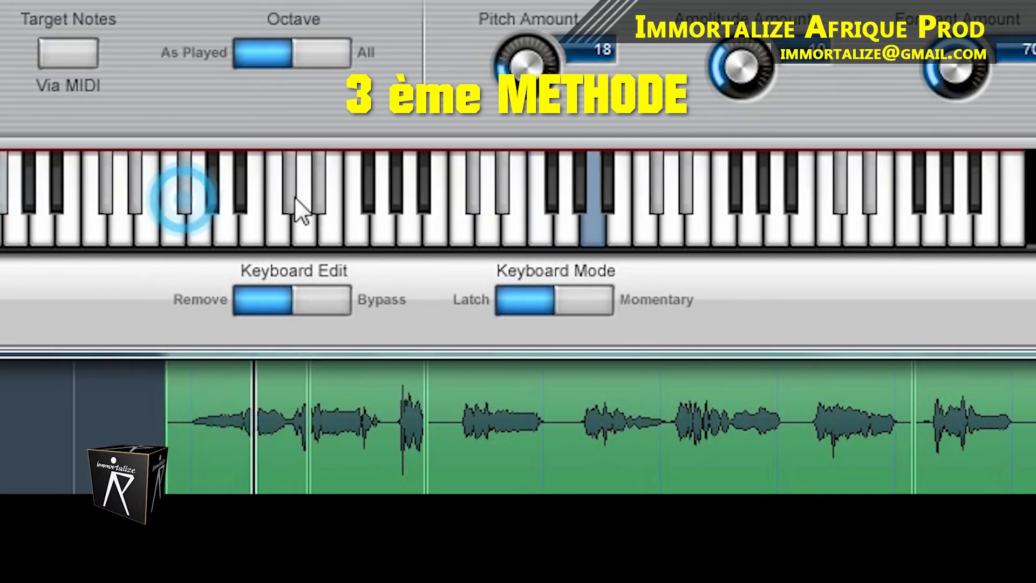
pyautogui.click(369, 194)
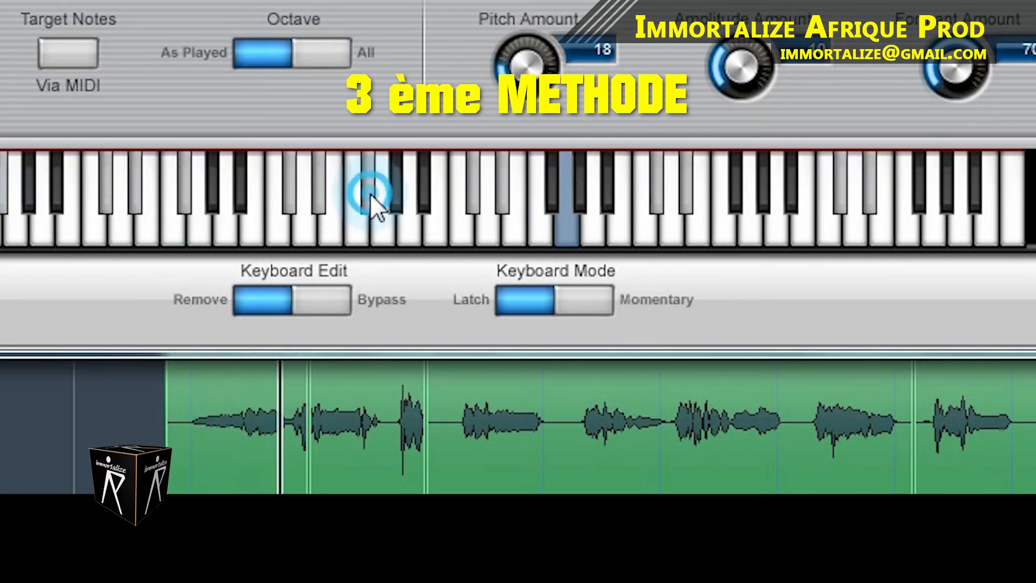
pyautogui.click(551, 197)
pyautogui.click(734, 198)
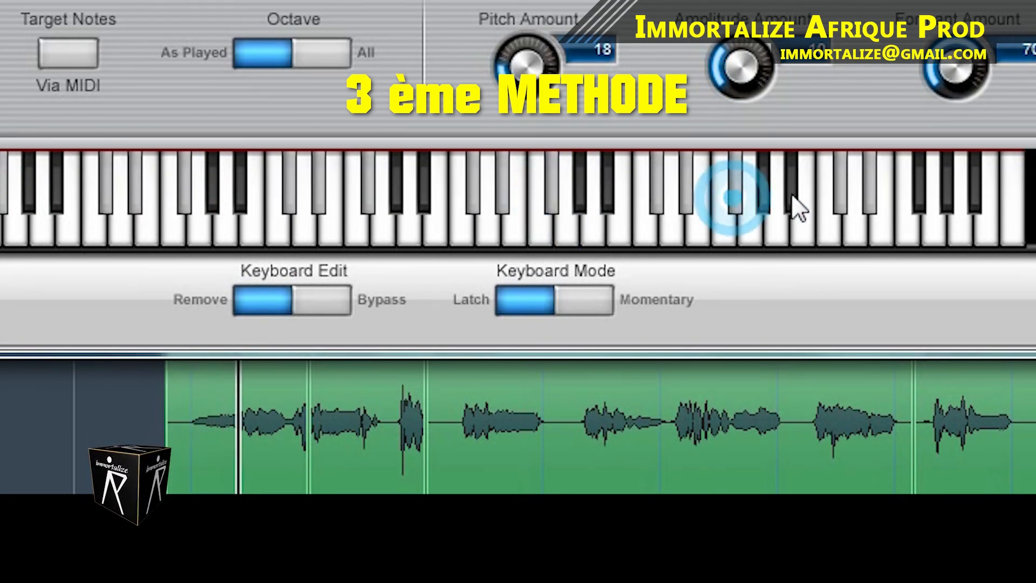
pyautogui.click(923, 202)
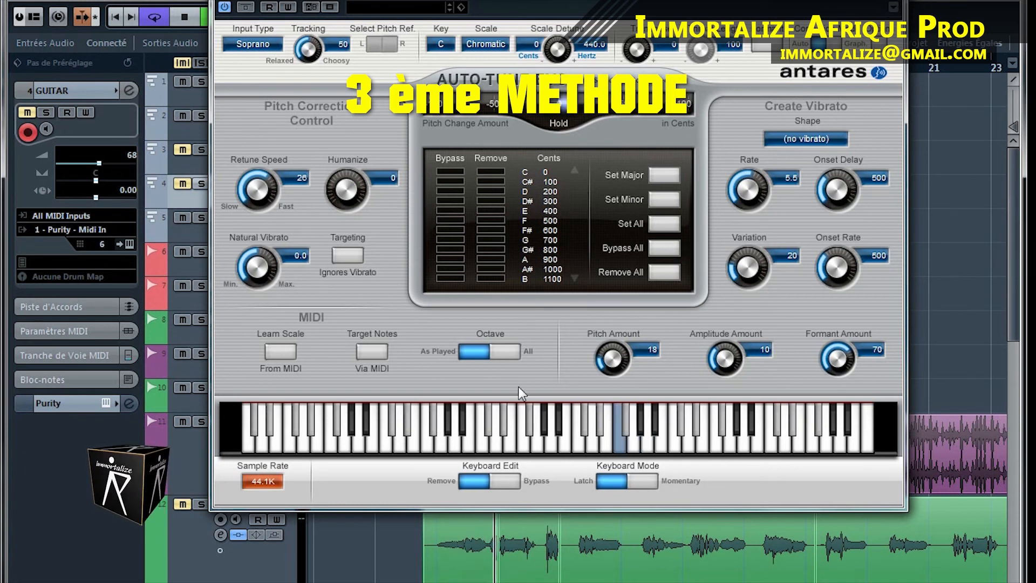
# - Close the Auto-Tune window, show the insert effects of the VL 3 track, and bypass the third Auto-Tune Evo insert
pyautogui.click(896, 2)
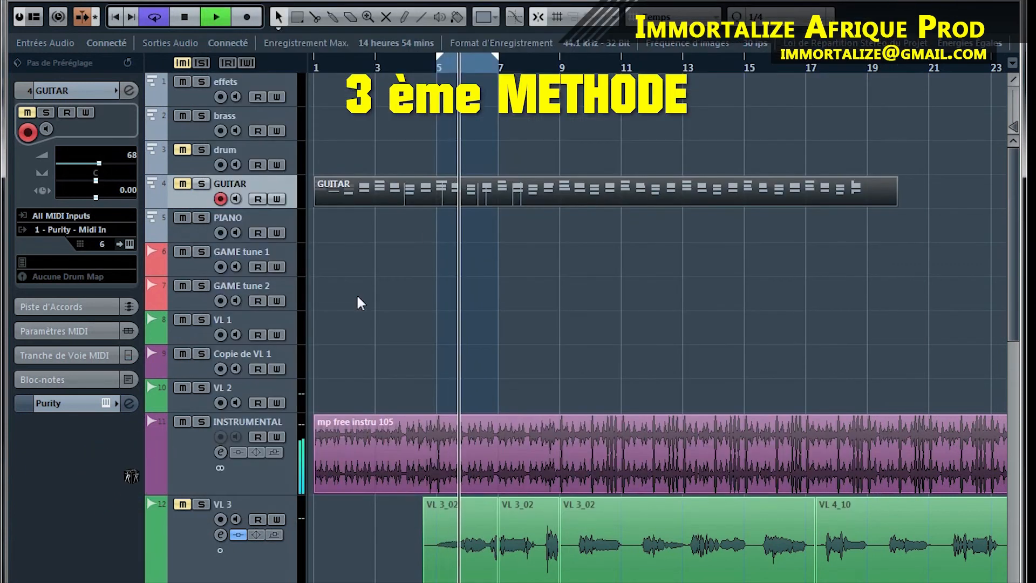
pyautogui.click(276, 574)
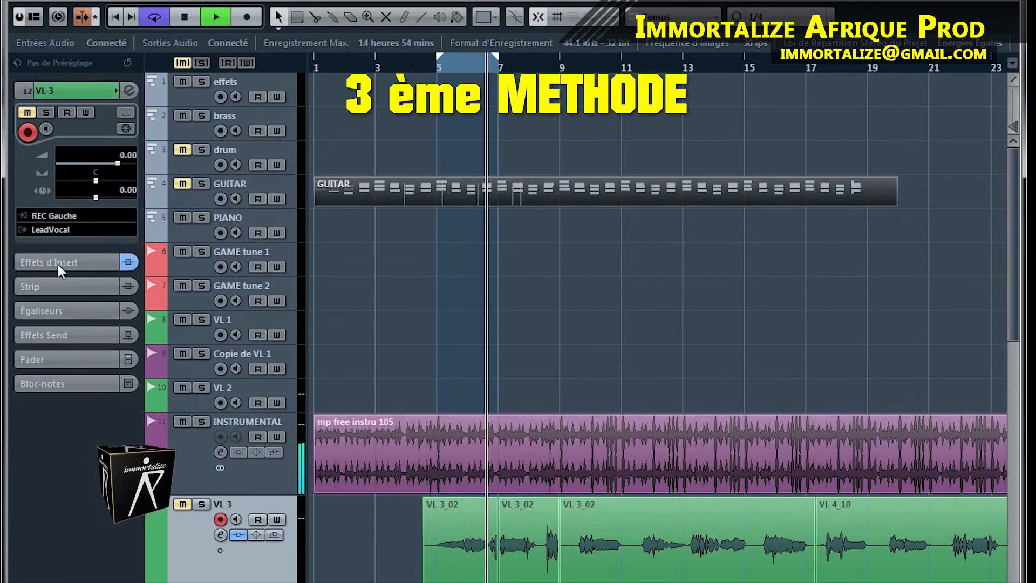
pyautogui.click(56, 261)
pyautogui.click(18, 280)
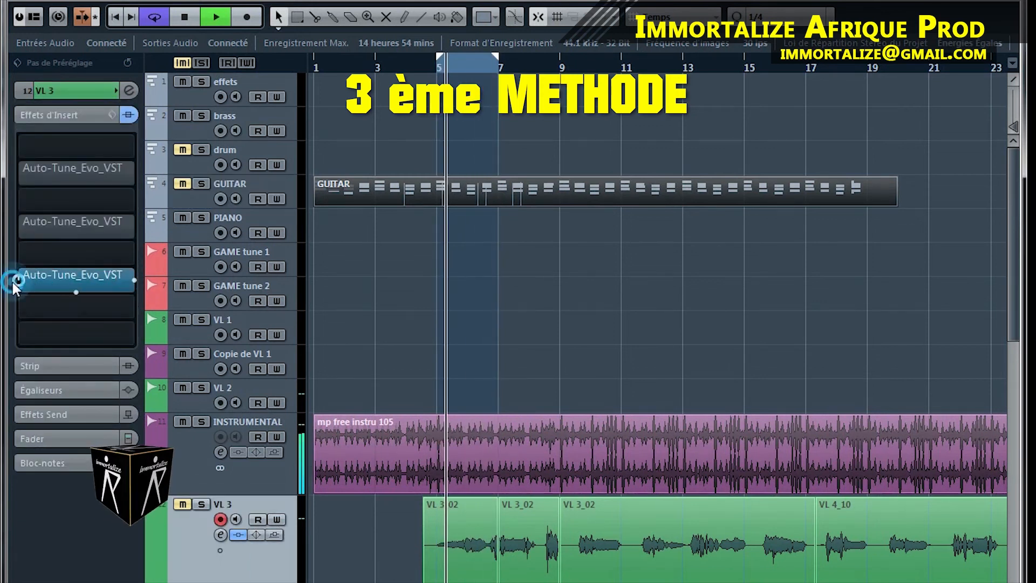
# - Open the first Auto-Tune Evo insert of VL 3, in slot 2, and take it out of bypass
pyautogui.click(87, 222)
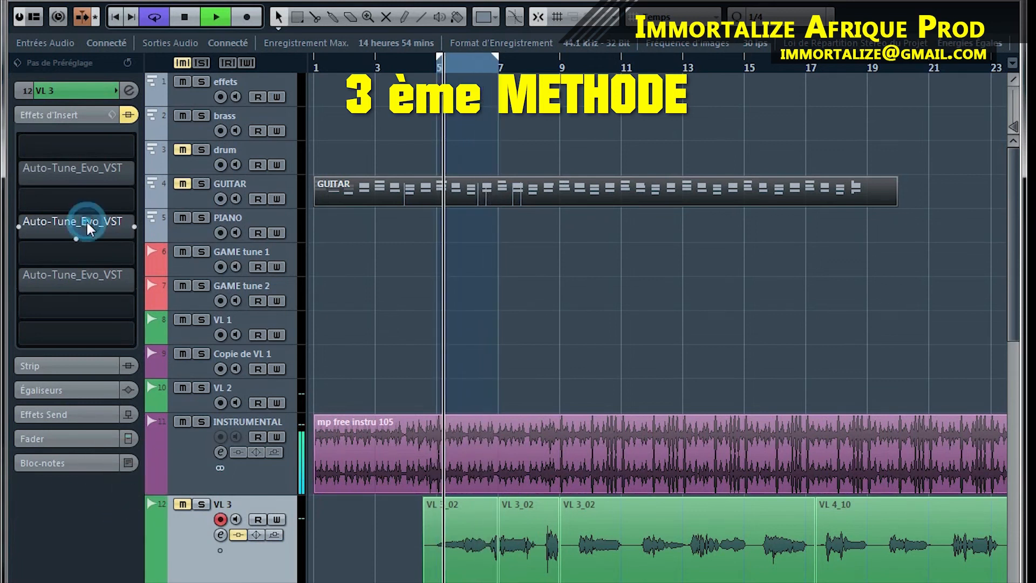
pyautogui.click(103, 171)
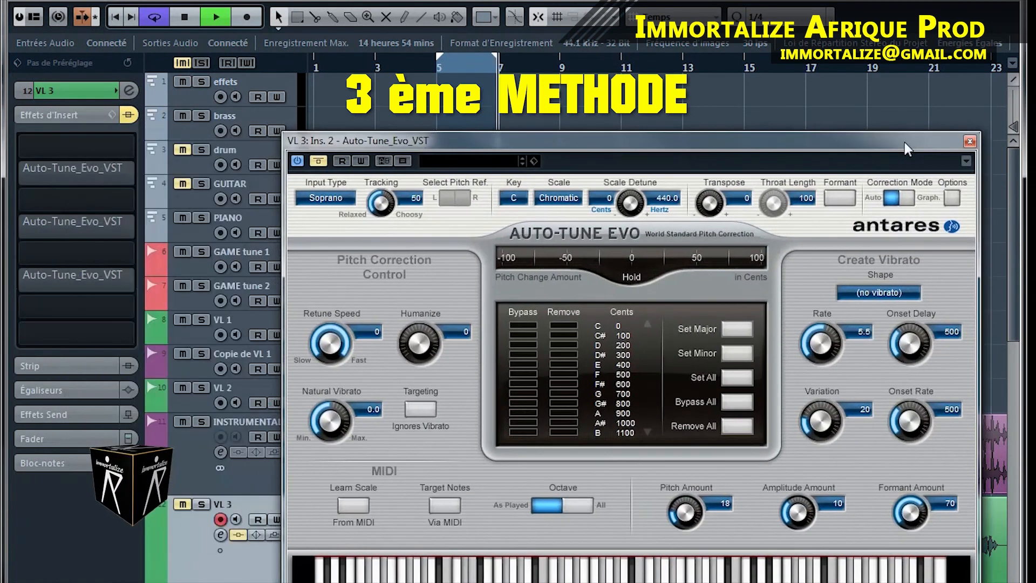
pyautogui.click(19, 173)
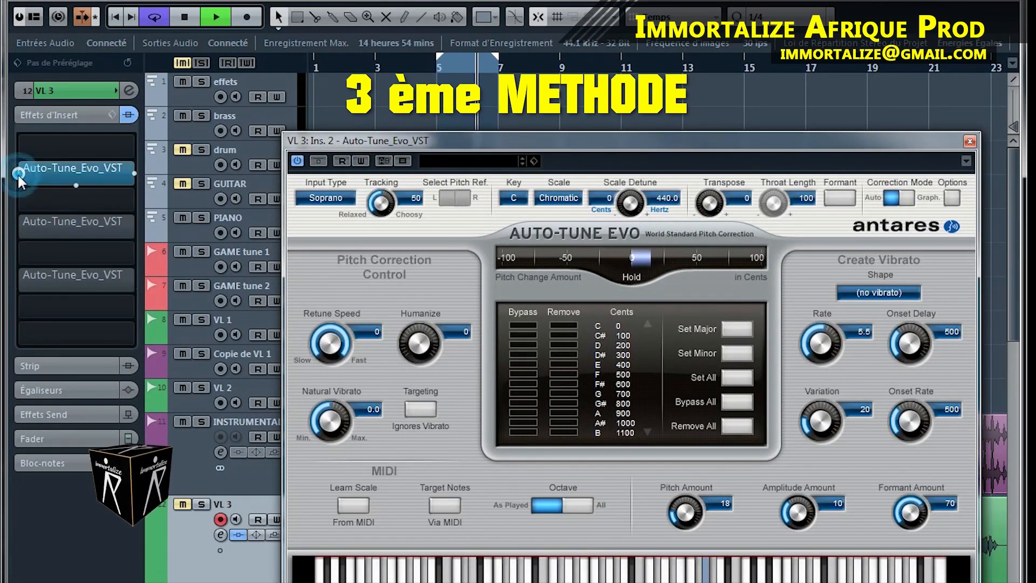
# - Unmute the VL 3 track and vary Auto-Tune's Retune Speed toward slow and back toward fast during playback
pyautogui.click(183, 504)
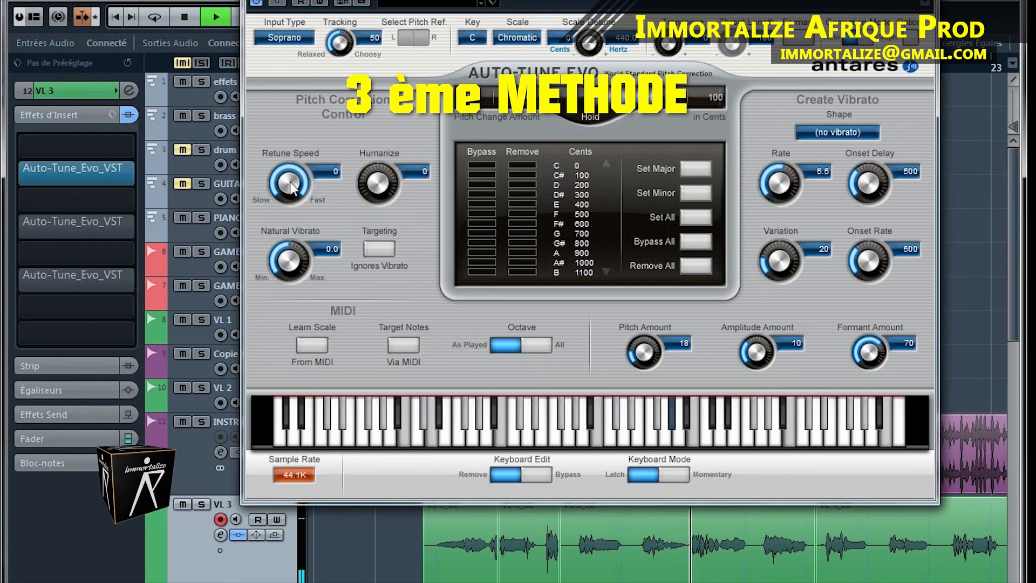
pyautogui.moveTo(291, 189); pyautogui.dragTo(289, 264)
pyautogui.moveTo(291, 336); pyautogui.dragTo(301, 227)
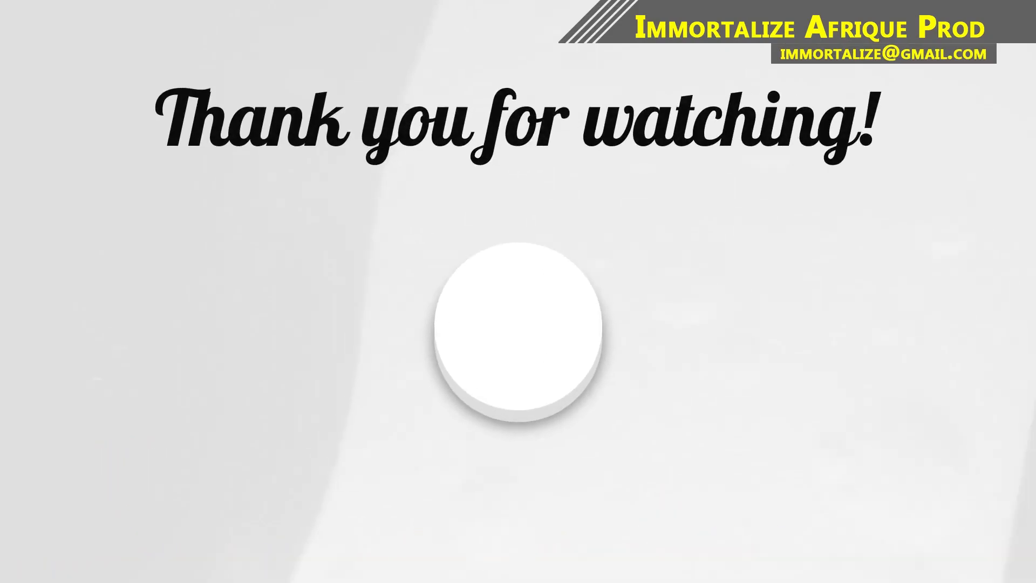